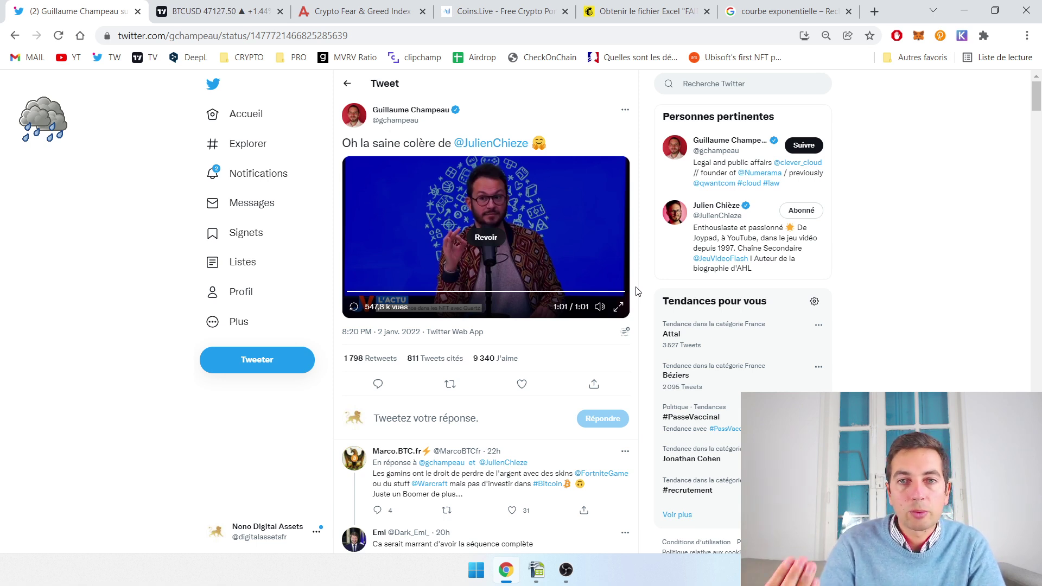
Rewind the tweet's finished video to about 0:48 and replay it from there.
{"action": "left_click", "coordinate": [587, 291]}
{"action": "left_click_drag", "start_coordinate": [587, 291], "coordinate": [561, 293]}
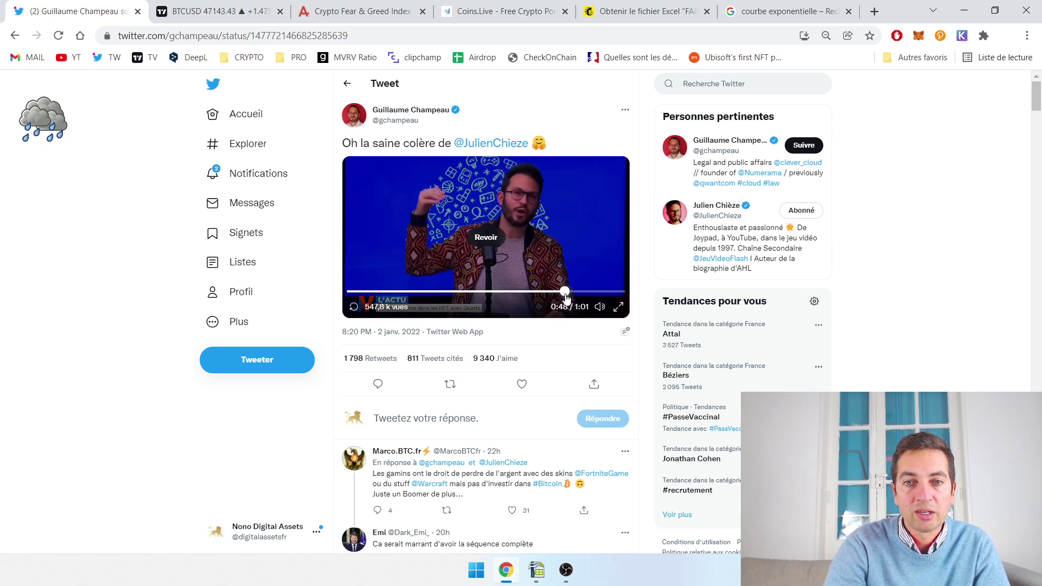
{"action": "left_click", "coordinate": [486, 242]}
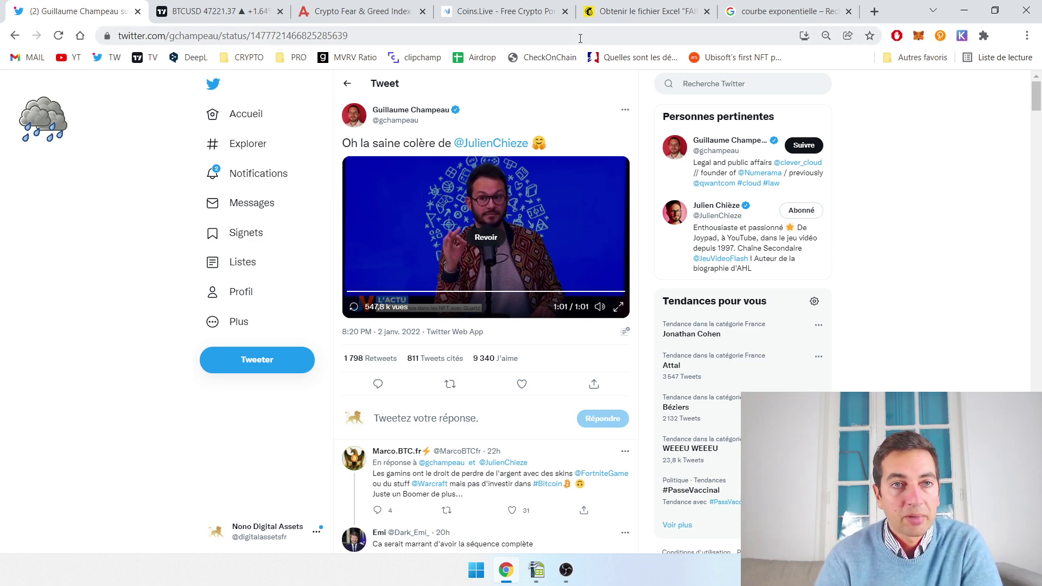
Examine the BTCUSD daily chart on TradingView, comparing early 2021, the summer low and the autumn rise.
{"action": "left_click", "coordinate": [217, 11]}
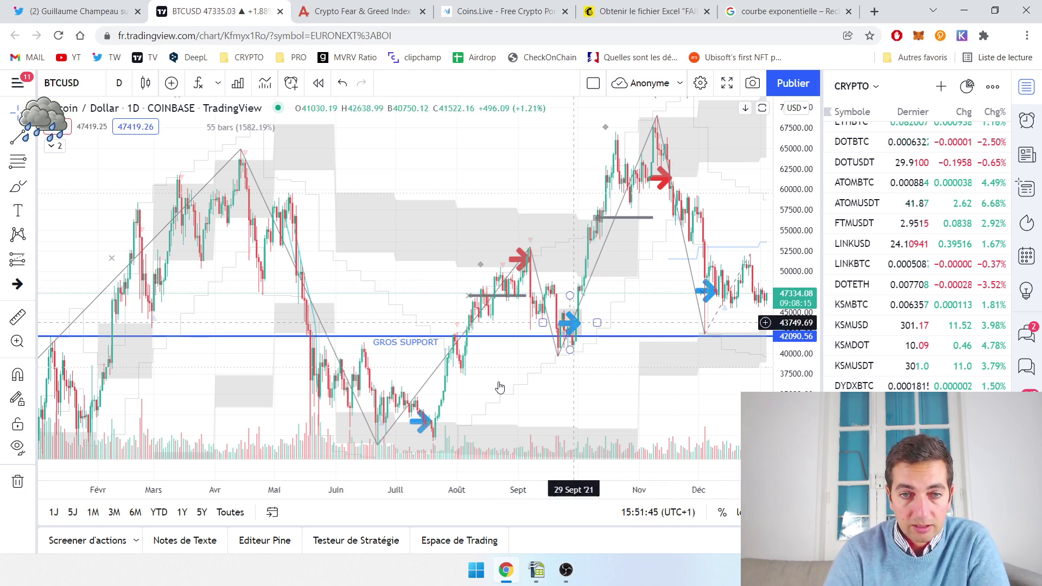
{"action": "left_click", "coordinate": [415, 421]}
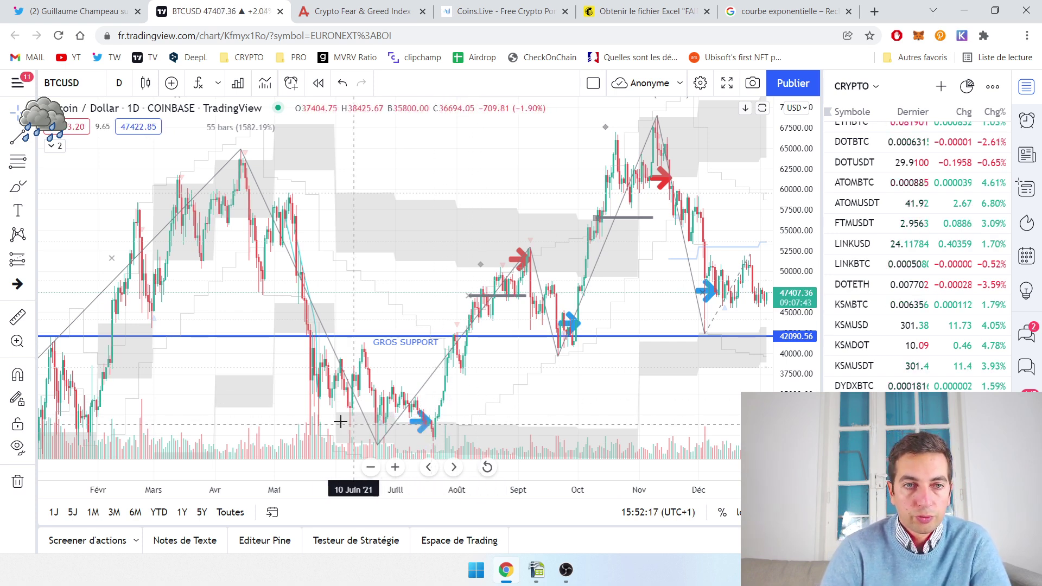
{"action": "left_click_drag", "start_coordinate": [264, 417], "coordinate": [615, 383]}
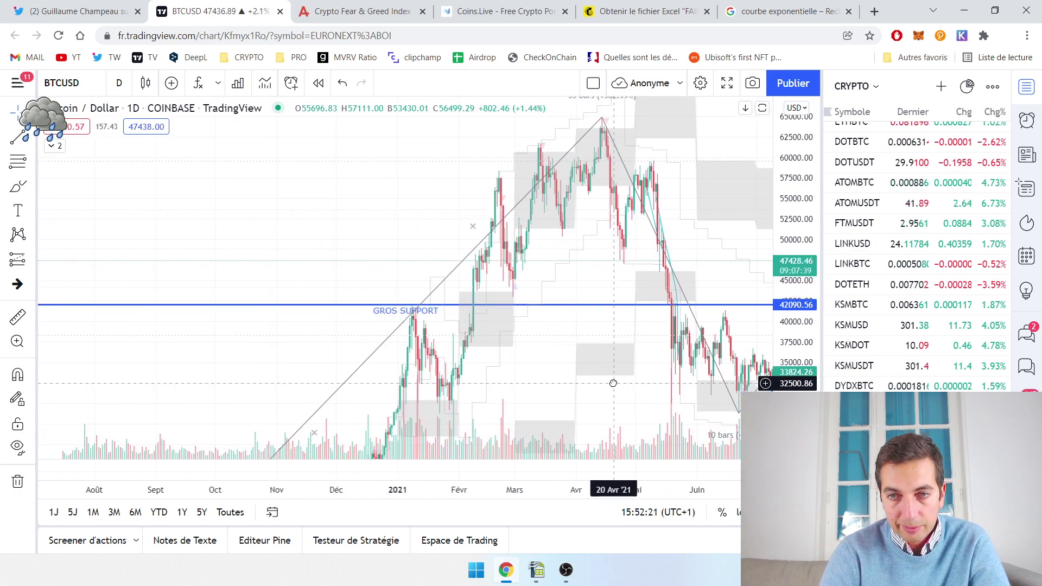
{"action": "left_click_drag", "start_coordinate": [739, 427], "coordinate": [720, 429]}
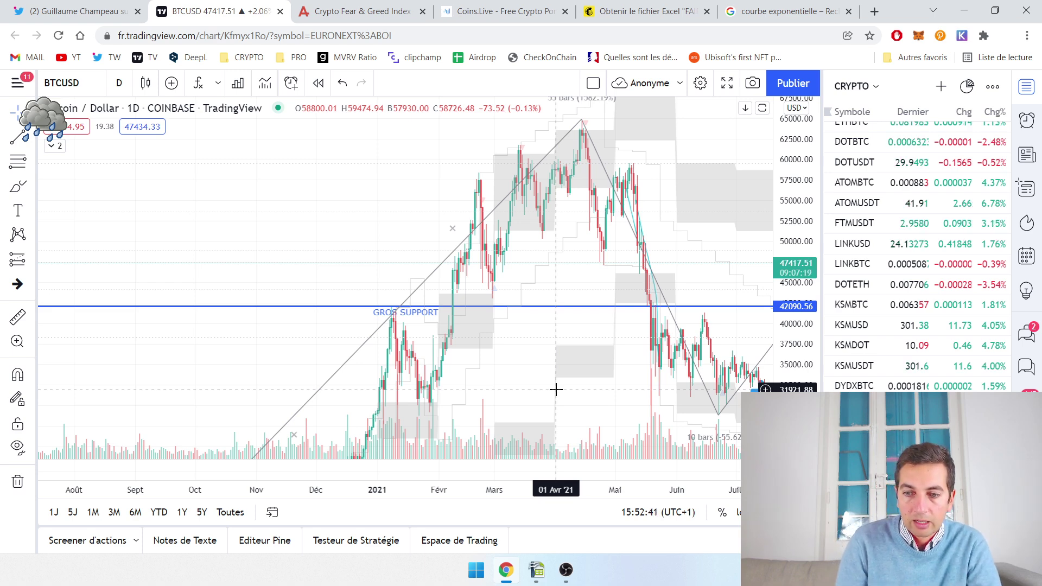
{"action": "left_click_drag", "start_coordinate": [576, 379], "coordinate": [237, 401]}
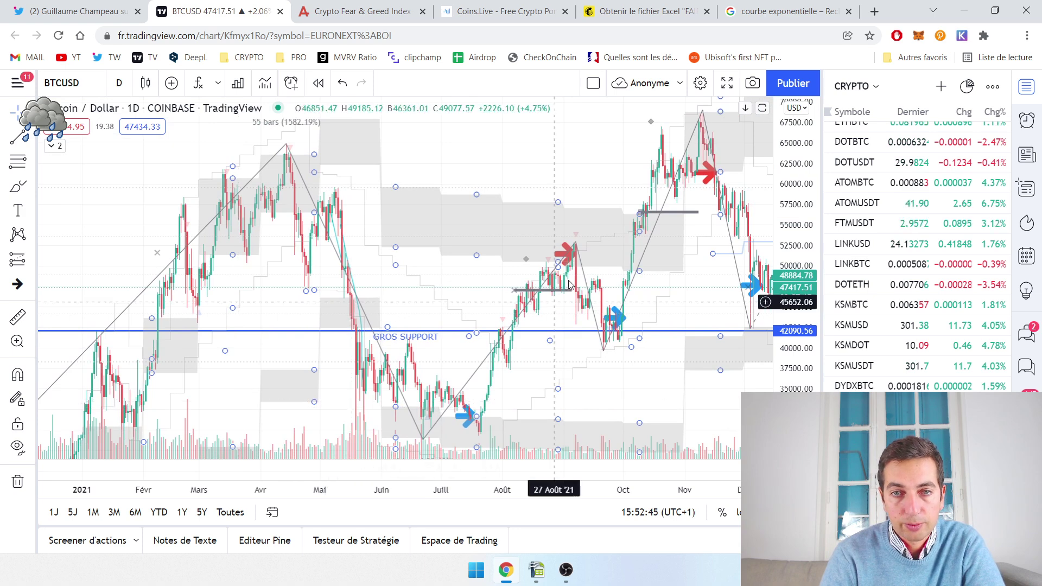
{"action": "left_click_drag", "start_coordinate": [576, 380], "coordinate": [511, 373]}
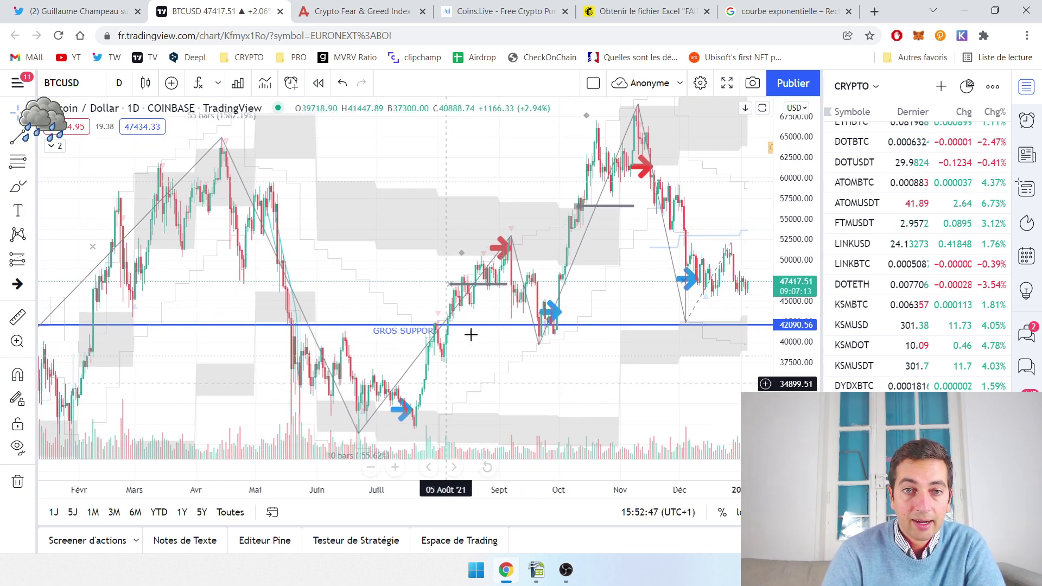
{"action": "left_click_drag", "start_coordinate": [350, 402], "coordinate": [705, 341]}
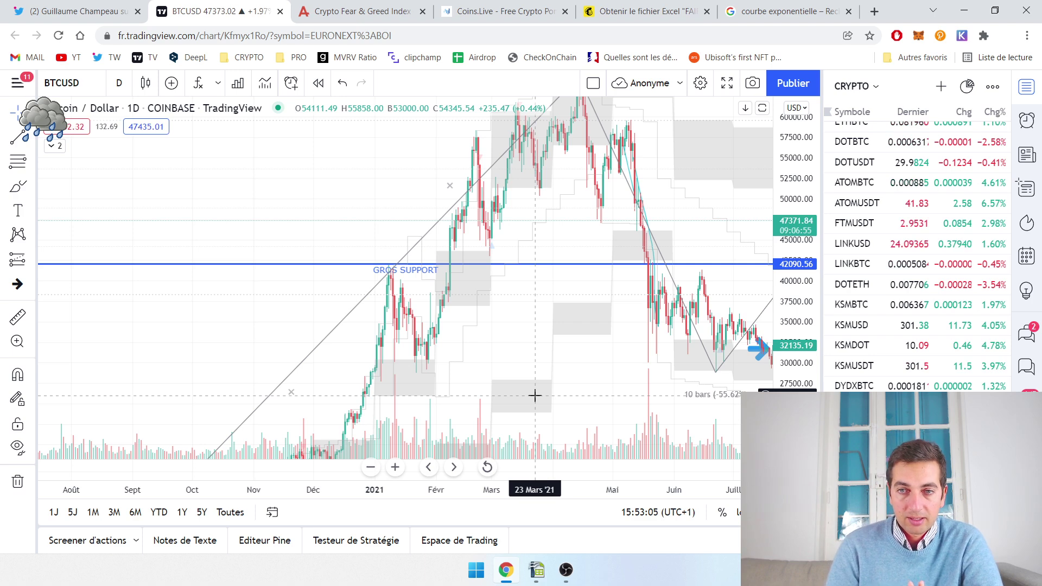
{"action": "left_click_drag", "start_coordinate": [628, 316], "coordinate": [520, 348]}
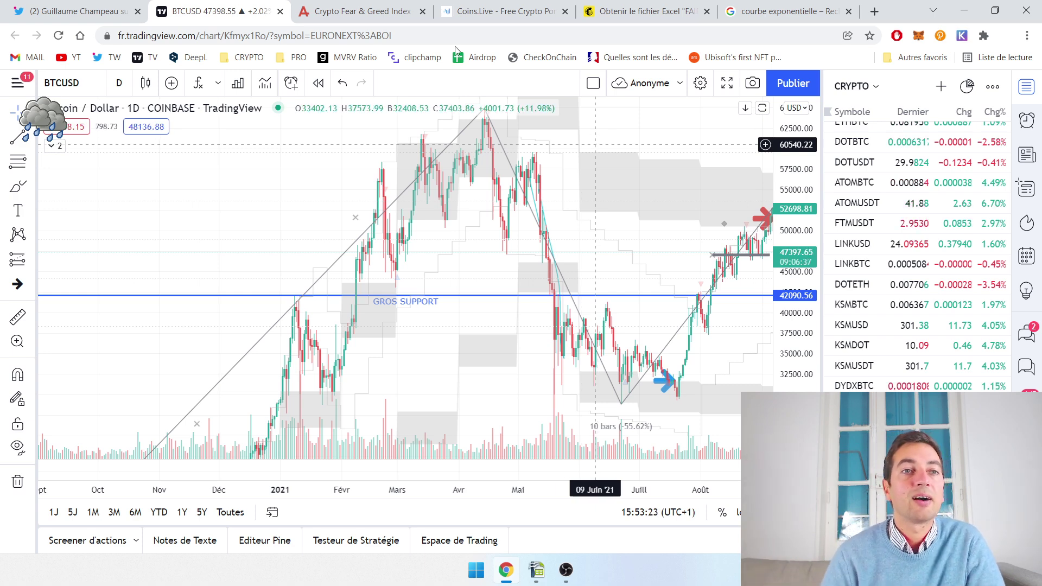
{"action": "left_click", "coordinate": [81, 11]}
{"action": "left_click", "coordinate": [206, 11]}
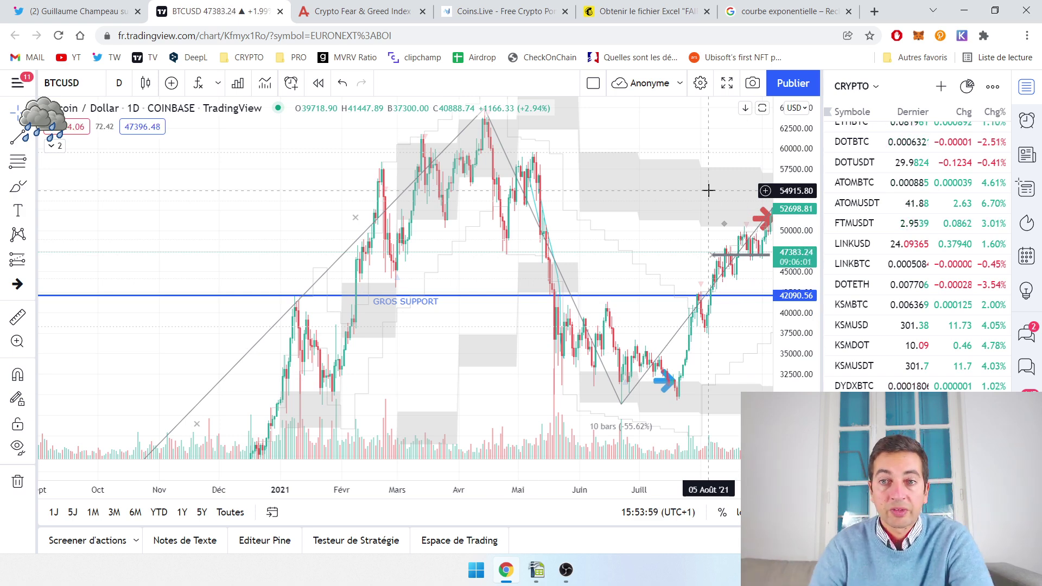
Inspect the September to December 2021 stretch of the BTCUSD chart closely, including the November peak.
{"action": "left_click_drag", "start_coordinate": [708, 189], "coordinate": [512, 177]}
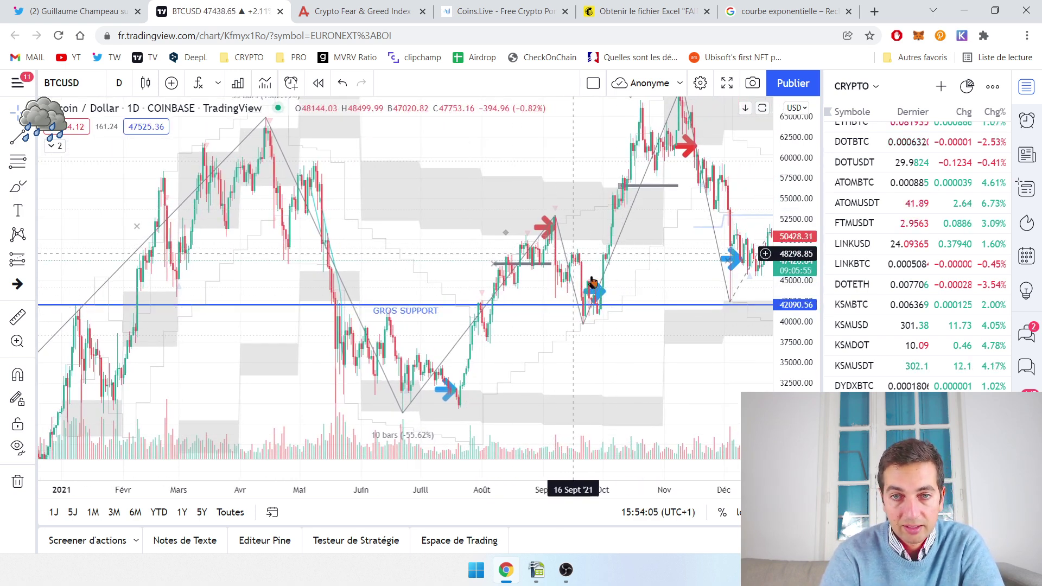
{"action": "scroll", "coordinate": [641, 280], "scroll_direction": "up", "scroll_amount": 3}
{"action": "scroll", "coordinate": [641, 280], "scroll_direction": "up", "scroll_amount": 2}
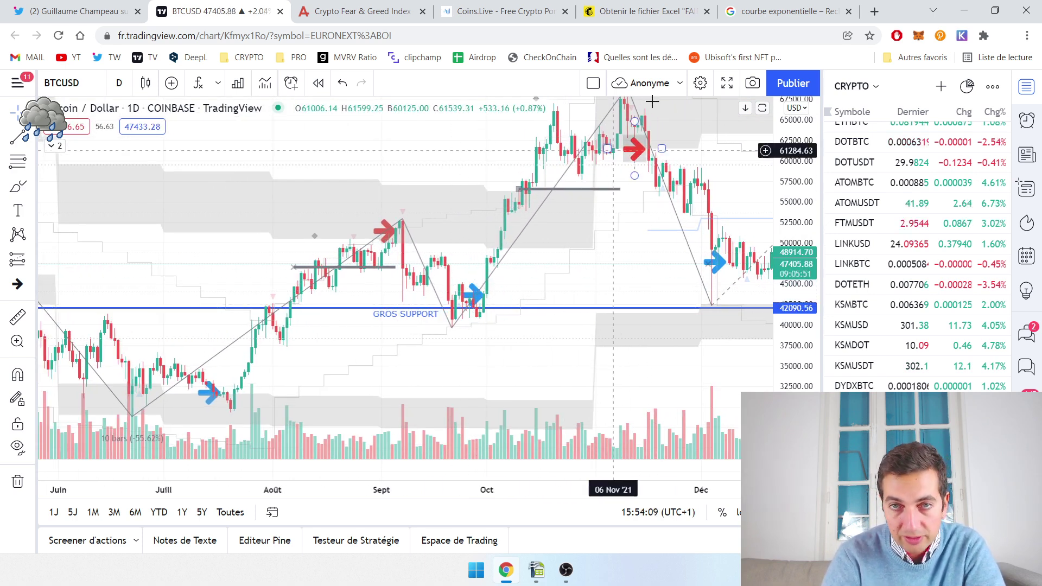
{"action": "left_click_drag", "start_coordinate": [617, 196], "coordinate": [576, 260]}
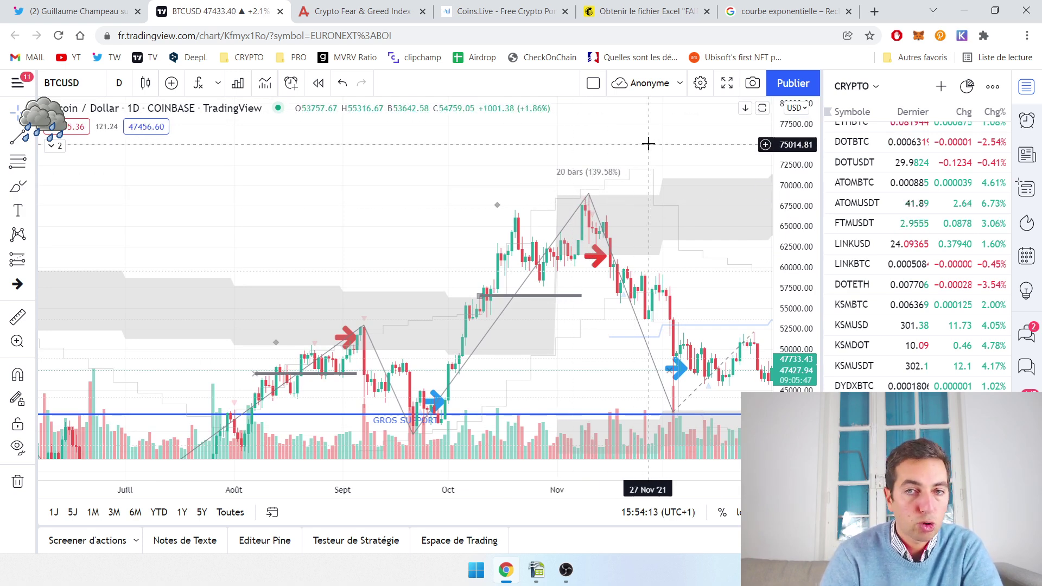
{"action": "left_click_drag", "start_coordinate": [307, 227], "coordinate": [529, 200]}
{"action": "left_click_drag", "start_coordinate": [519, 156], "coordinate": [364, 170]}
{"action": "left_click_drag", "start_coordinate": [633, 166], "coordinate": [525, 184]}
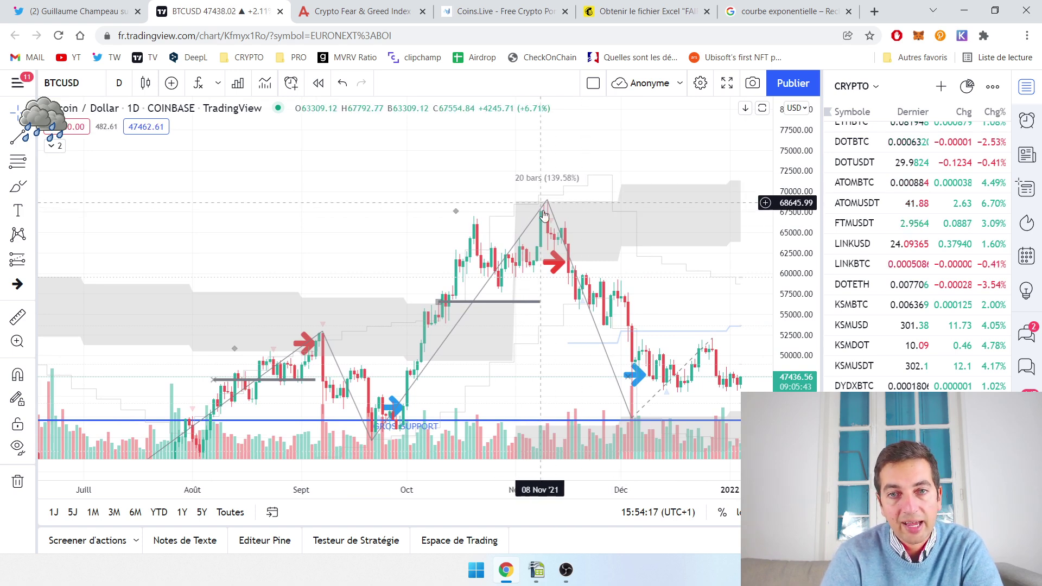
Review the whole of 2021 on the BTCUSD chart, with all the red and blue arrows in view.
{"action": "scroll", "coordinate": [574, 228], "scroll_direction": "down", "scroll_amount": 4}
{"action": "left_click_drag", "start_coordinate": [442, 241], "coordinate": [380, 215]}
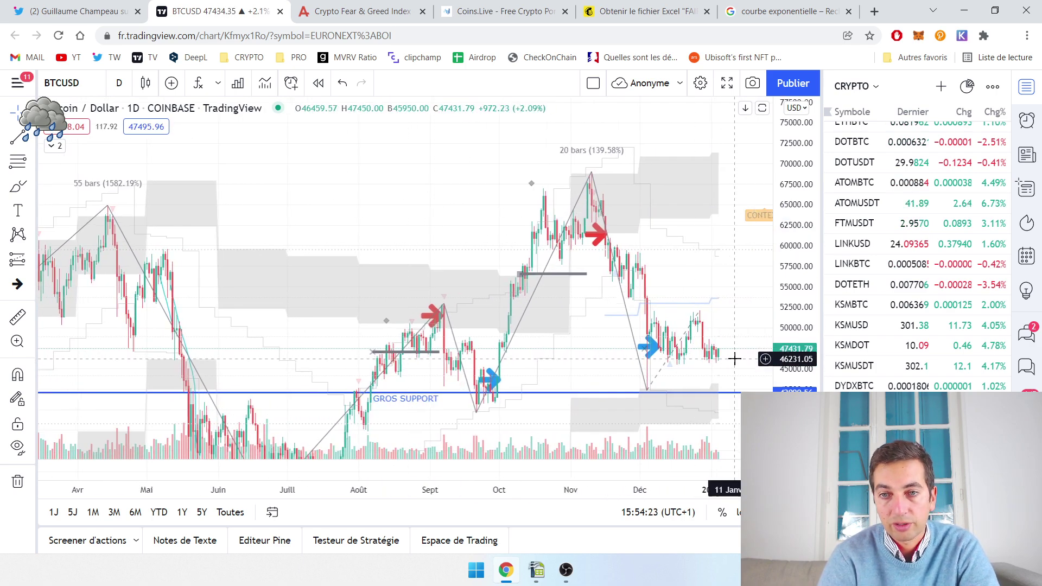
{"action": "scroll", "coordinate": [499, 314], "scroll_direction": "down", "scroll_amount": 3}
{"action": "scroll", "coordinate": [488, 234], "scroll_direction": "up", "scroll_amount": 5}
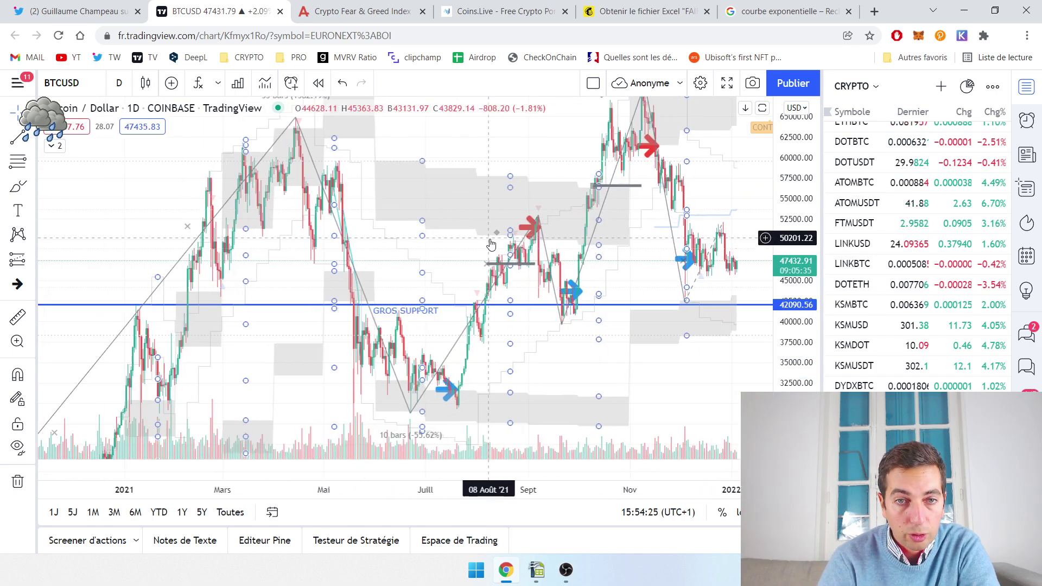
{"action": "scroll", "coordinate": [390, 203], "scroll_direction": "down", "scroll_amount": 1}
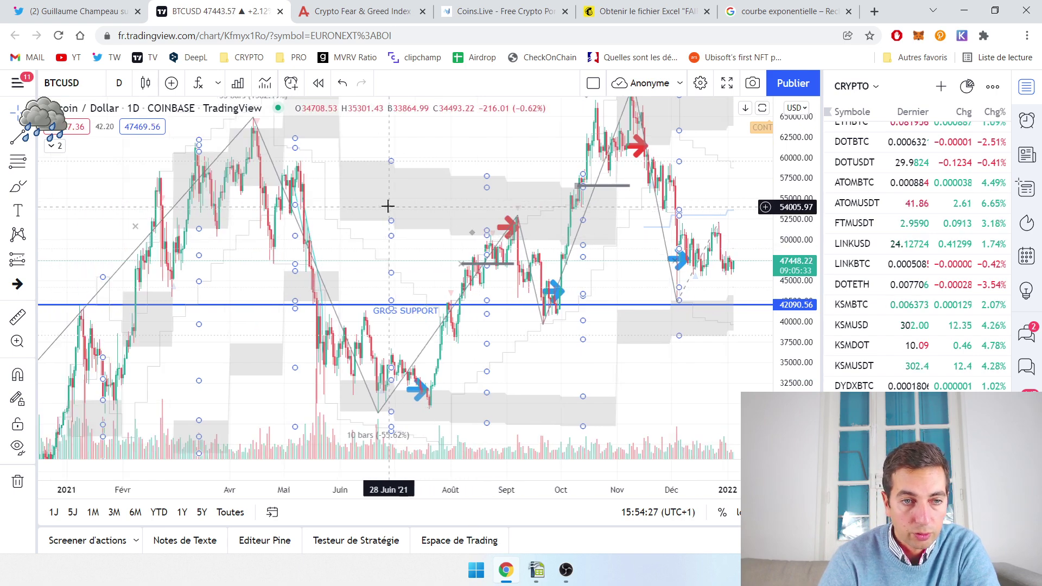
{"action": "left_click_drag", "start_coordinate": [421, 193], "coordinate": [395, 220]}
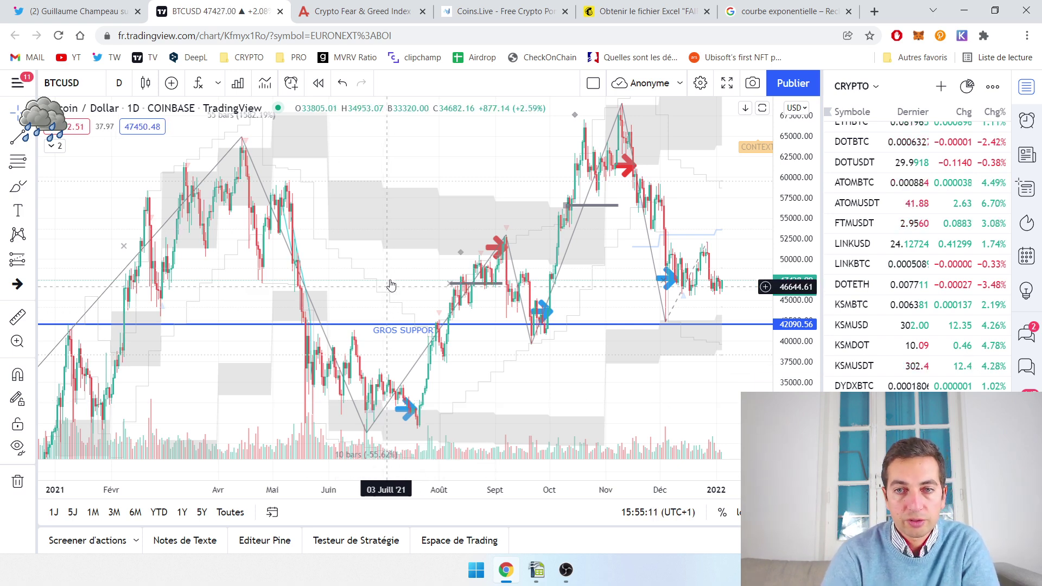
{"action": "left_click_drag", "start_coordinate": [380, 238], "coordinate": [381, 247]}
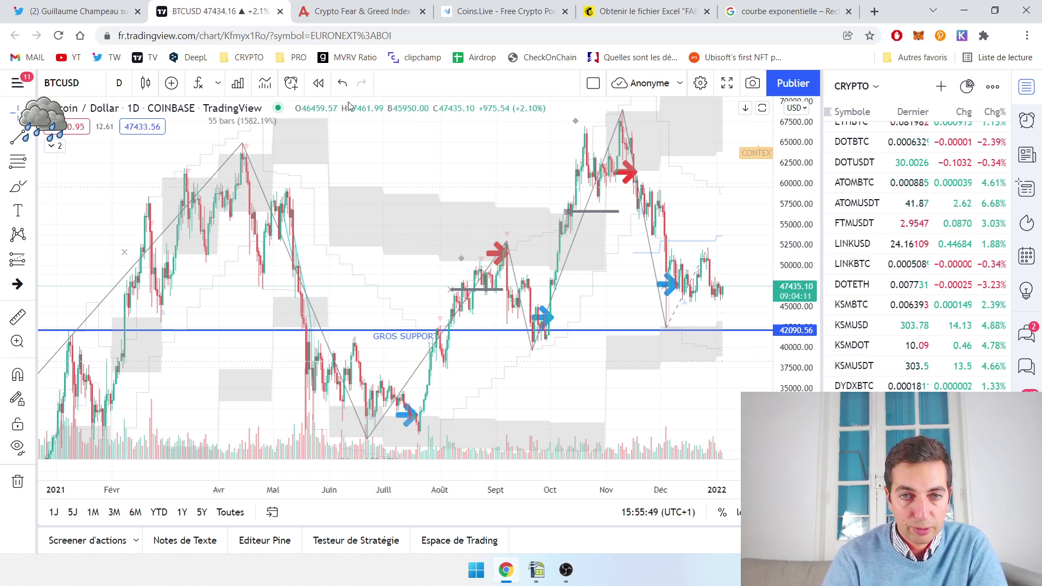
Detach the Crypto Fear & Greed Index page into its own small browser window and show its over-time chart.
{"action": "left_click", "coordinate": [336, 13]}
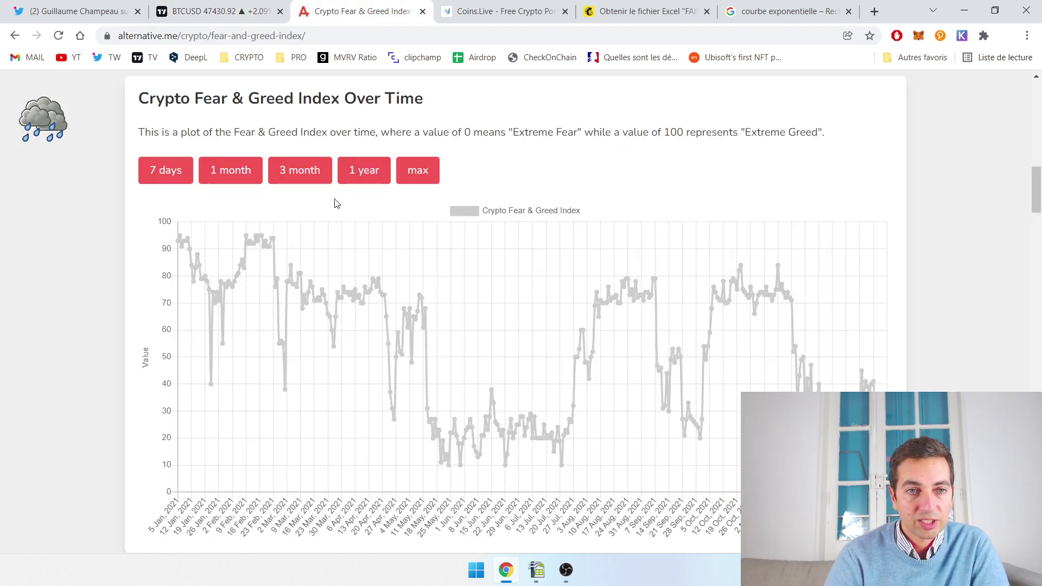
{"action": "left_click", "coordinate": [245, 14]}
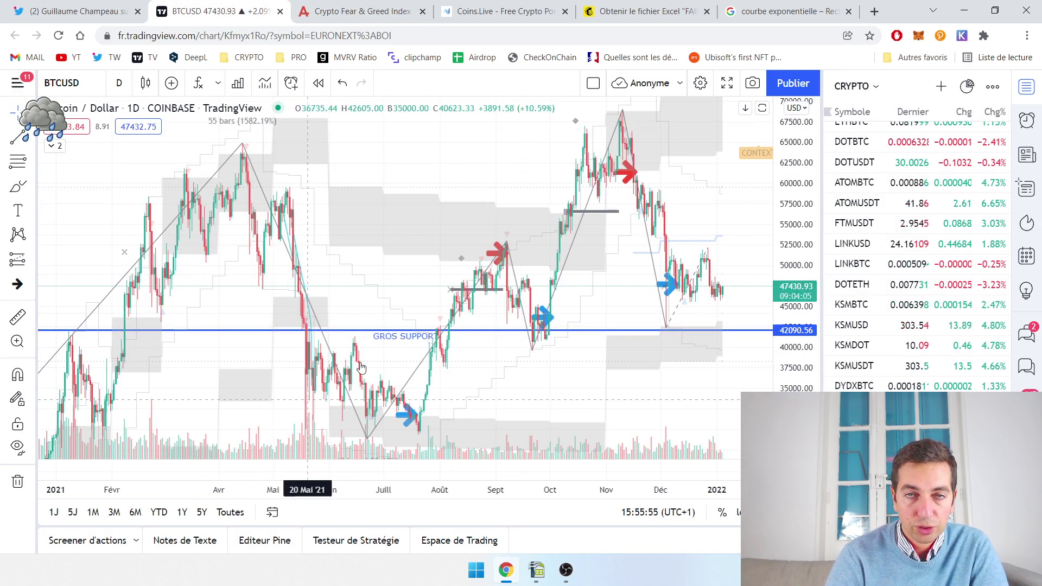
{"action": "left_click", "coordinate": [364, 12]}
{"action": "left_click_drag", "start_coordinate": [344, 22], "coordinate": [423, 114]}
{"action": "left_click_drag", "start_coordinate": [263, 7], "coordinate": [438, 72]}
{"action": "left_click_drag", "start_coordinate": [218, 64], "coordinate": [536, 213]}
{"action": "scroll", "coordinate": [605, 366], "scroll_direction": "down", "scroll_amount": 5}
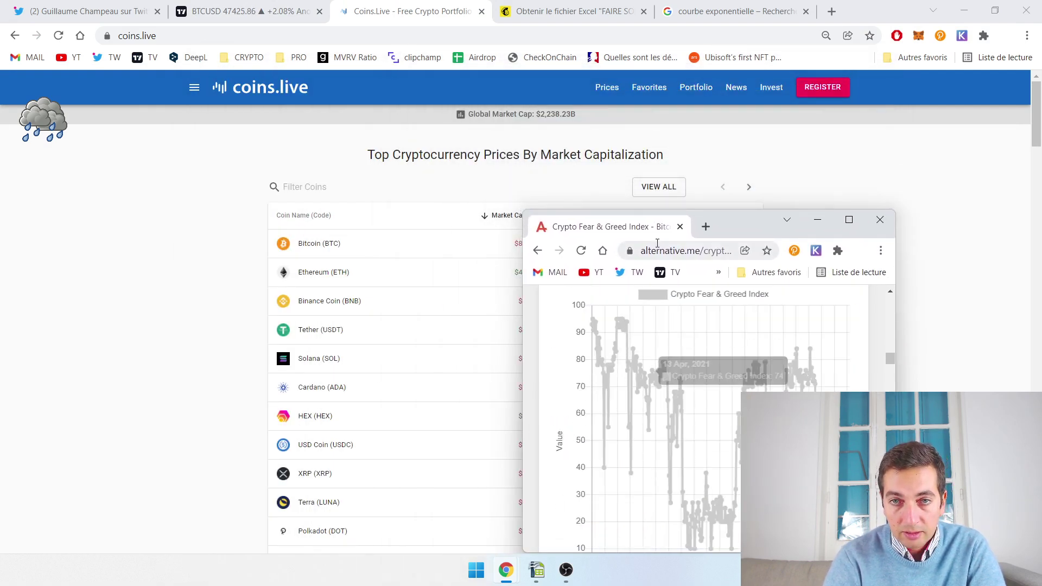
Show the BTCUSD chart in the main window and place the Fear & Greed Index window over its watchlist side.
{"action": "left_click", "coordinate": [247, 11]}
{"action": "mouse_move", "coordinate": [515, 574]}
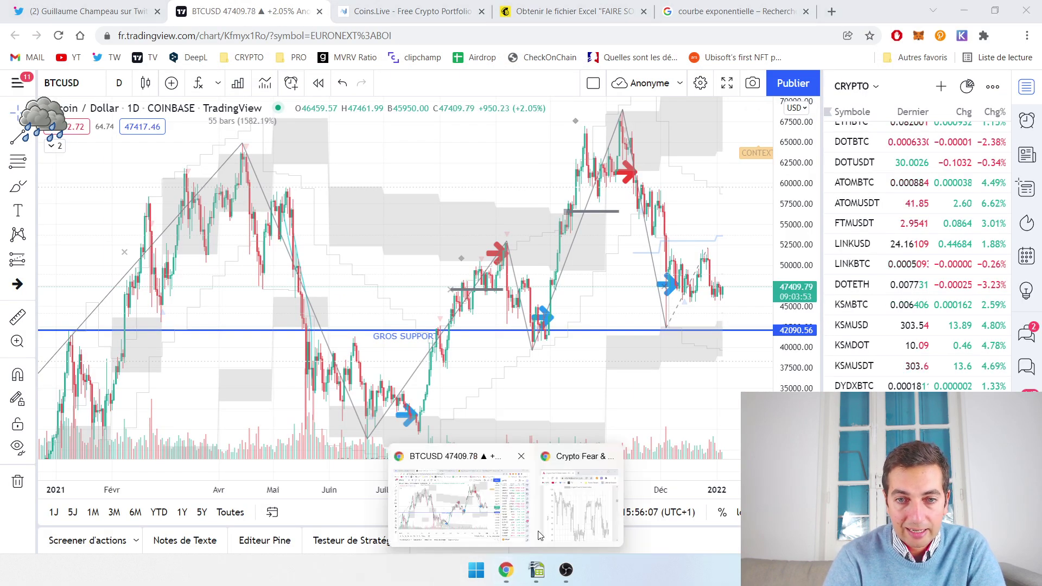
{"action": "left_click", "coordinate": [598, 504]}
{"action": "left_click_drag", "start_coordinate": [750, 219], "coordinate": [865, 153]}
Examine the Fear & Greed Index curve for 2021, from its lowest values up to its peaks.
{"action": "scroll", "coordinate": [1008, 293], "scroll_direction": "down", "scroll_amount": 2}
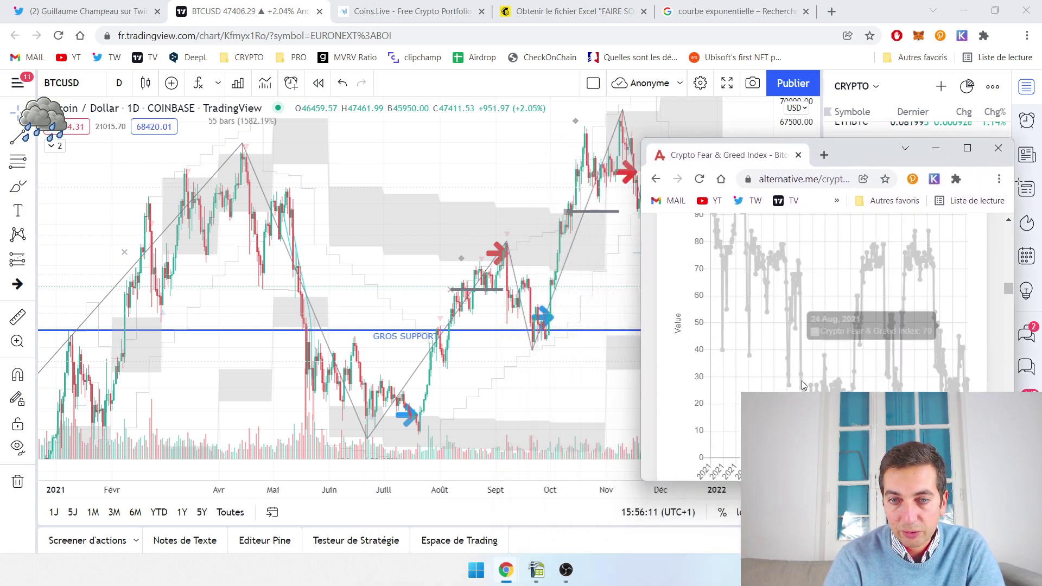
{"action": "scroll", "coordinate": [697, 462], "scroll_direction": "down", "scroll_amount": 1}
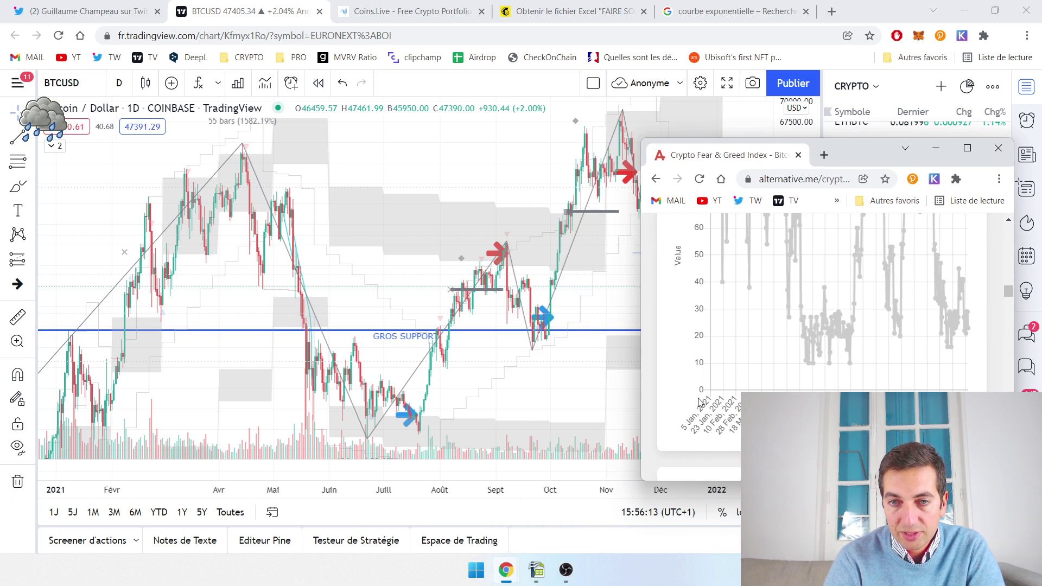
{"action": "scroll", "coordinate": [862, 304], "scroll_direction": "up", "scroll_amount": 2}
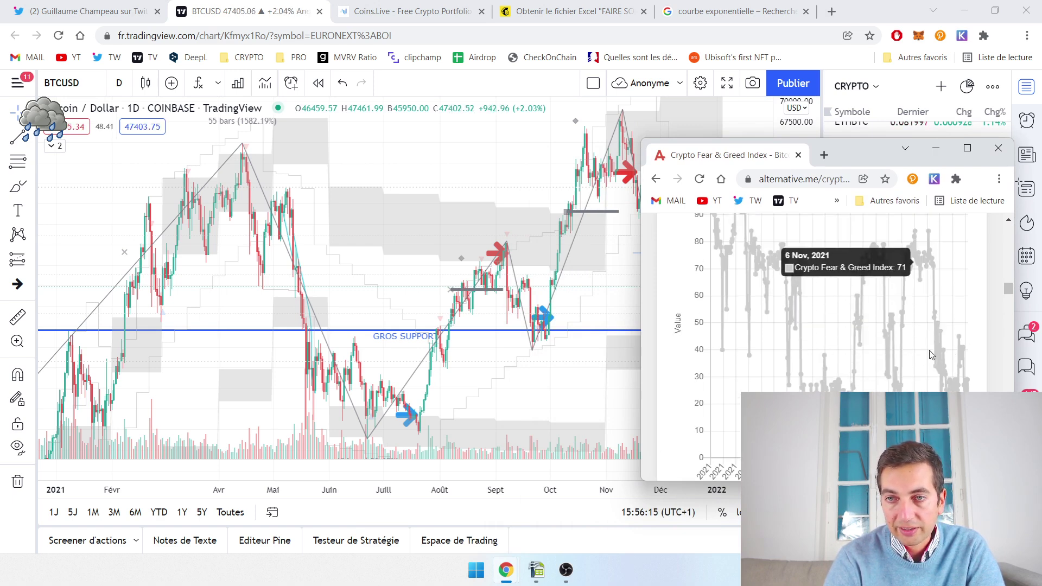
{"action": "scroll", "coordinate": [865, 322], "scroll_direction": "up", "scroll_amount": 2}
{"action": "right_click", "coordinate": [1001, 279]}
{"action": "left_click", "coordinate": [969, 253]}
{"action": "middle_click", "coordinate": [978, 271]}
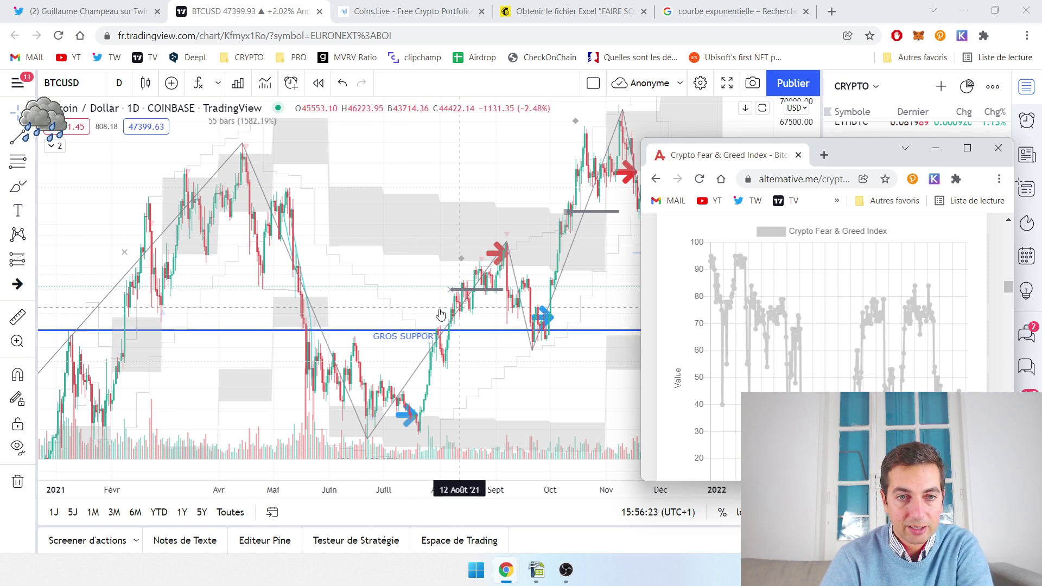
Adjust the BTCUSD chart view, then bring the Fear & Greed Index window back in front and move it higher.
{"action": "left_click", "coordinate": [54, 393]}
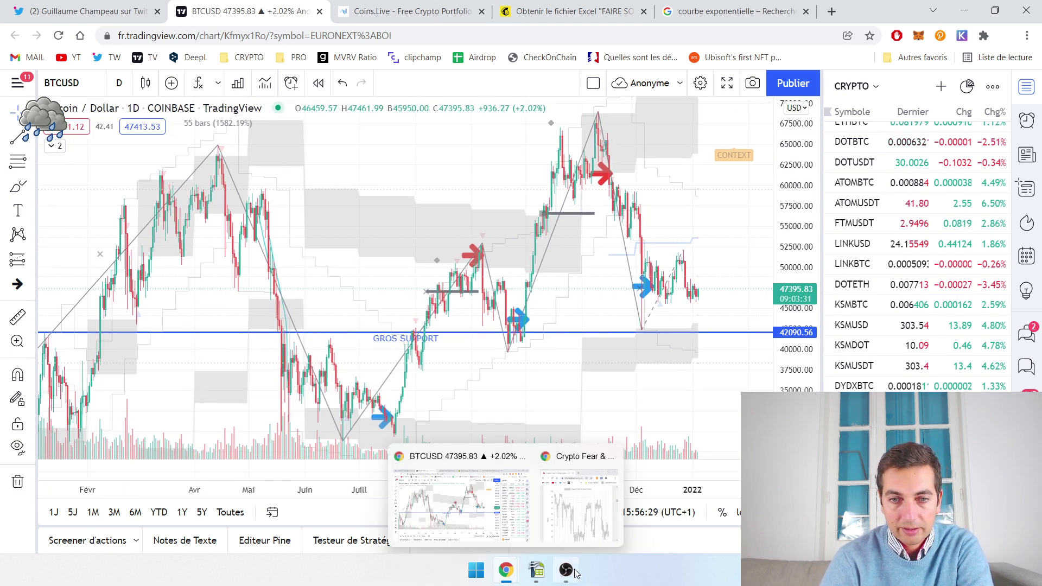
{"action": "left_click", "coordinate": [578, 504]}
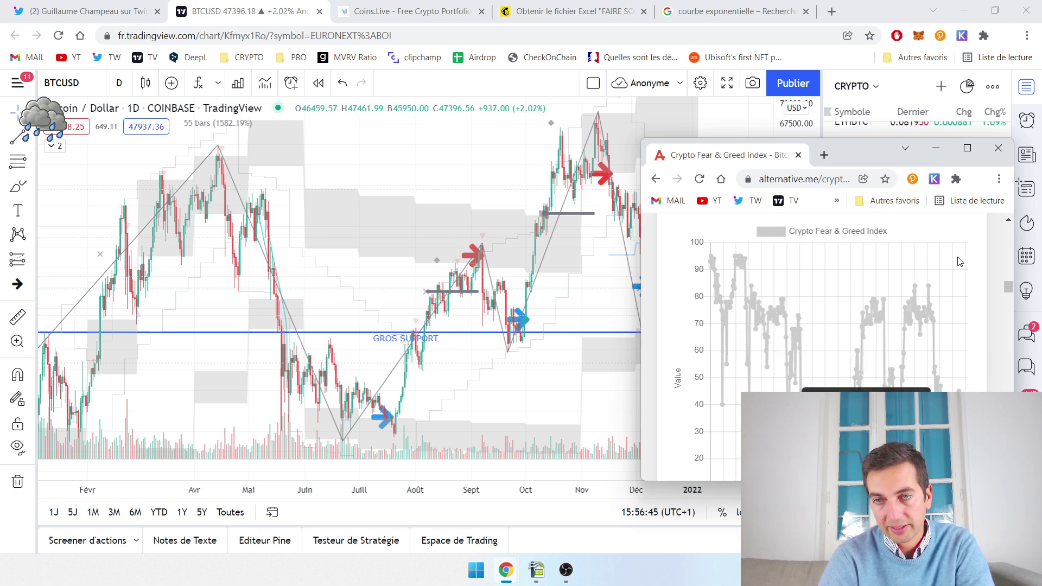
{"action": "left_click_drag", "start_coordinate": [862, 156], "coordinate": [788, 88]}
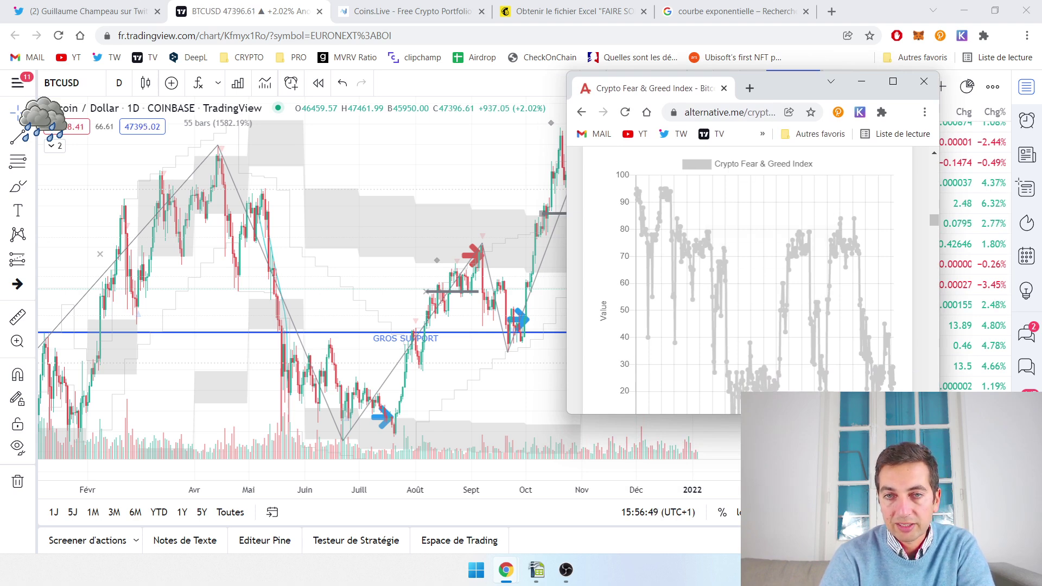
Enlarge the Fear & Greed Index window to fit the full 0 to 100 scale and reposition it beside the Bitcoin curve.
{"action": "scroll", "coordinate": [722, 228], "scroll_direction": "down", "scroll_amount": 1}
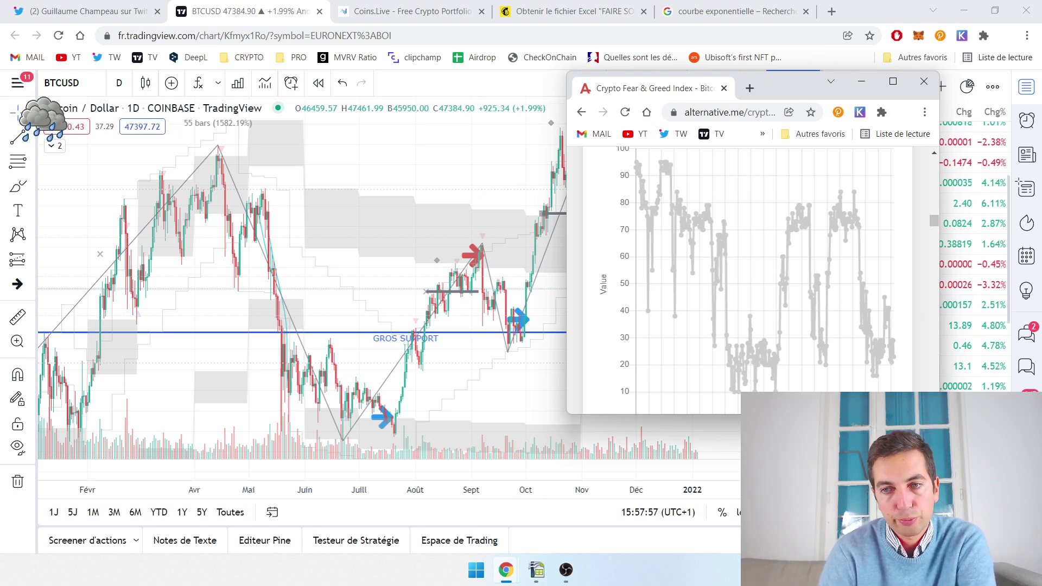
{"action": "left_click_drag", "start_coordinate": [939, 413], "coordinate": [984, 499]}
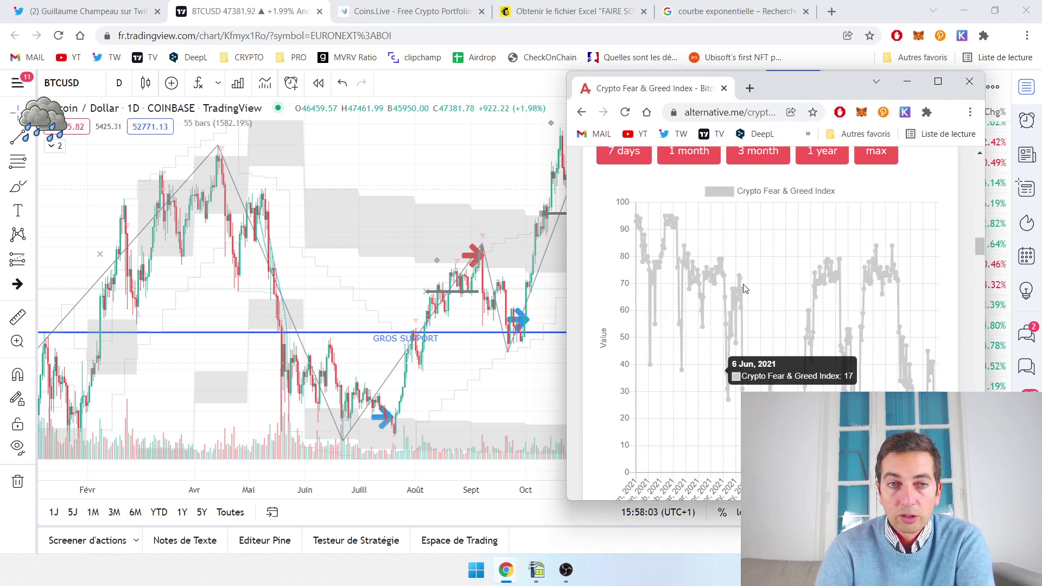
{"action": "left_click_drag", "start_coordinate": [813, 79], "coordinate": [836, 86]}
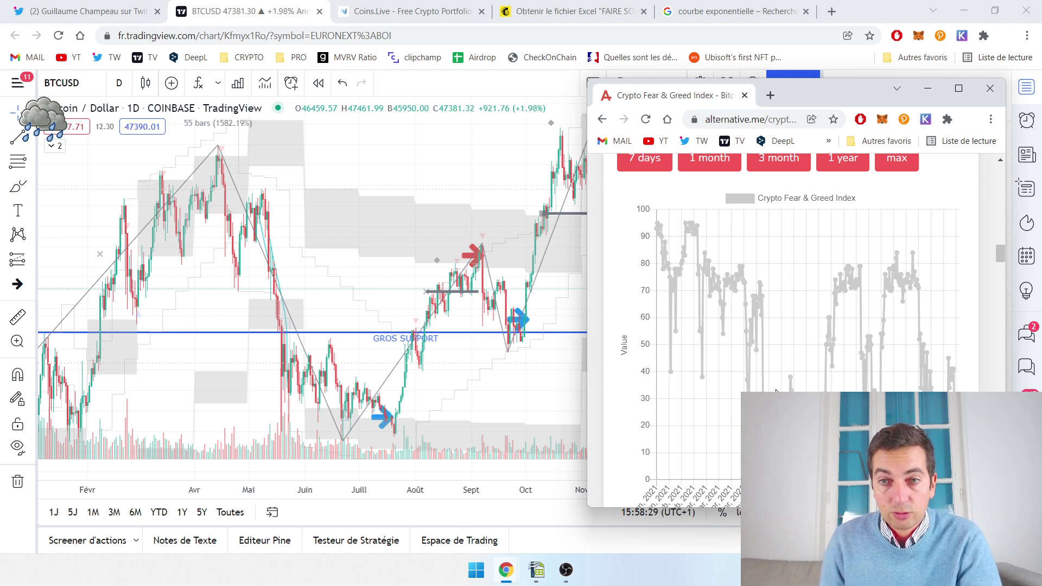
{"action": "mouse_move", "coordinate": [660, 235]}
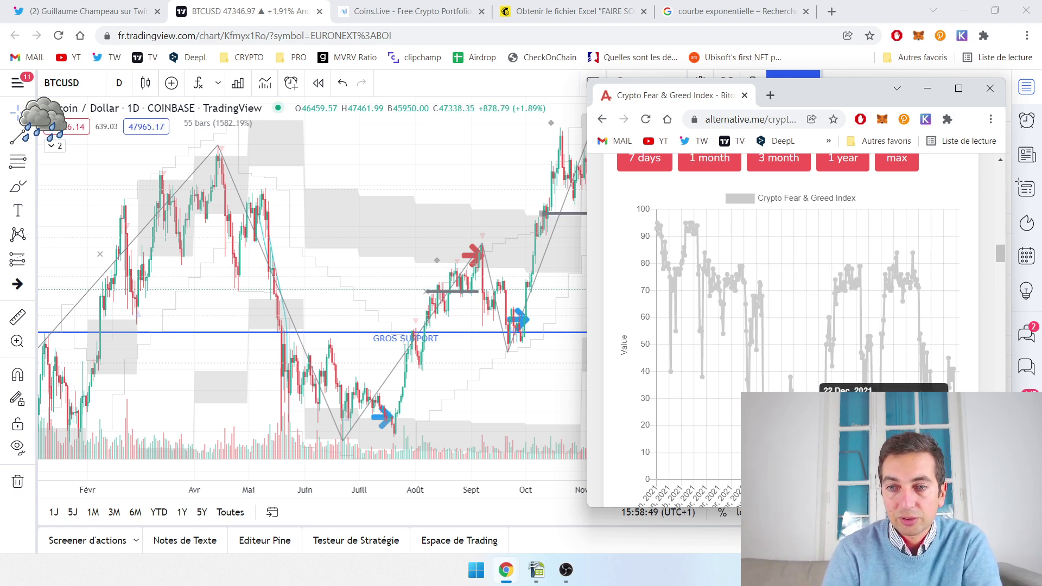
Place the Fear & Greed Index window over the older part of the BTCUSD chart for comparison, and minimise it.
{"action": "left_click_drag", "start_coordinate": [829, 95], "coordinate": [209, 108]}
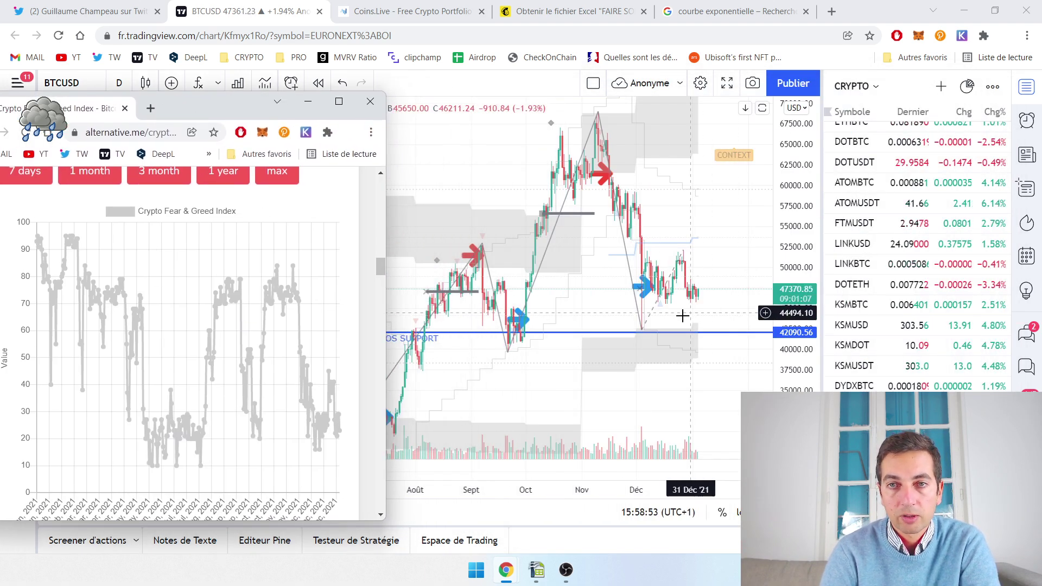
{"action": "left_click", "coordinate": [306, 109]}
{"action": "scroll", "coordinate": [665, 307], "scroll_direction": "up", "scroll_amount": 2}
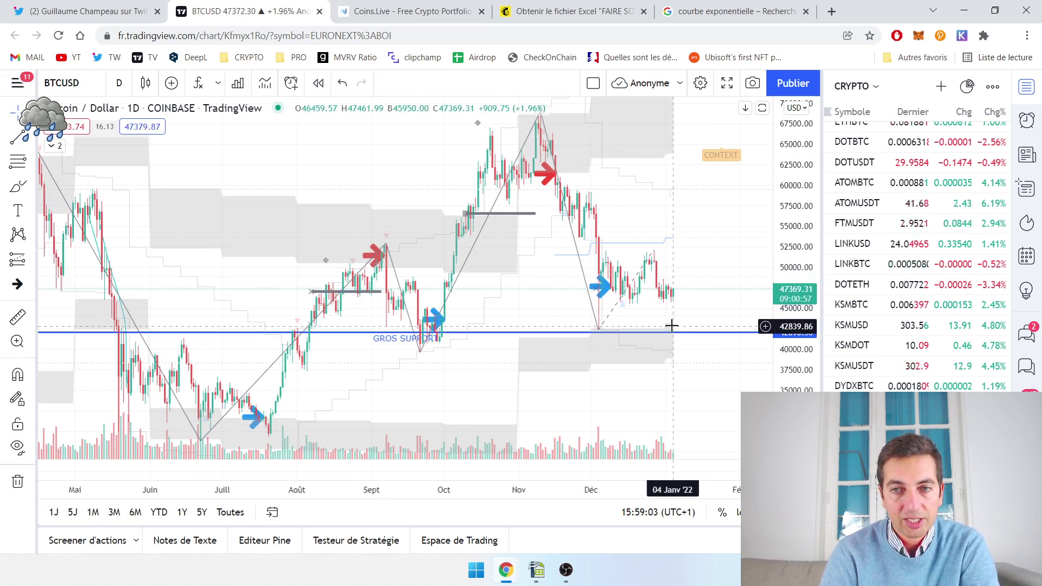
Examine the BTCUSD candles from August 2021 to January 2022 around the GROS SUPPORT line.
{"action": "scroll", "coordinate": [632, 285], "scroll_direction": "down", "scroll_amount": 3}
{"action": "scroll", "coordinate": [633, 286], "scroll_direction": "up", "scroll_amount": 4}
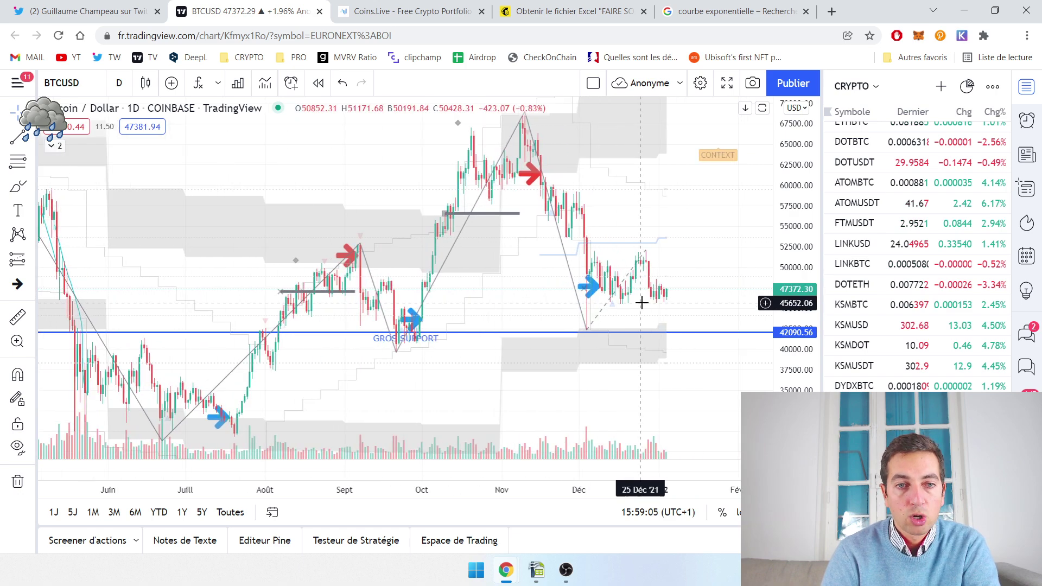
{"action": "scroll", "coordinate": [642, 299], "scroll_direction": "up", "scroll_amount": 3}
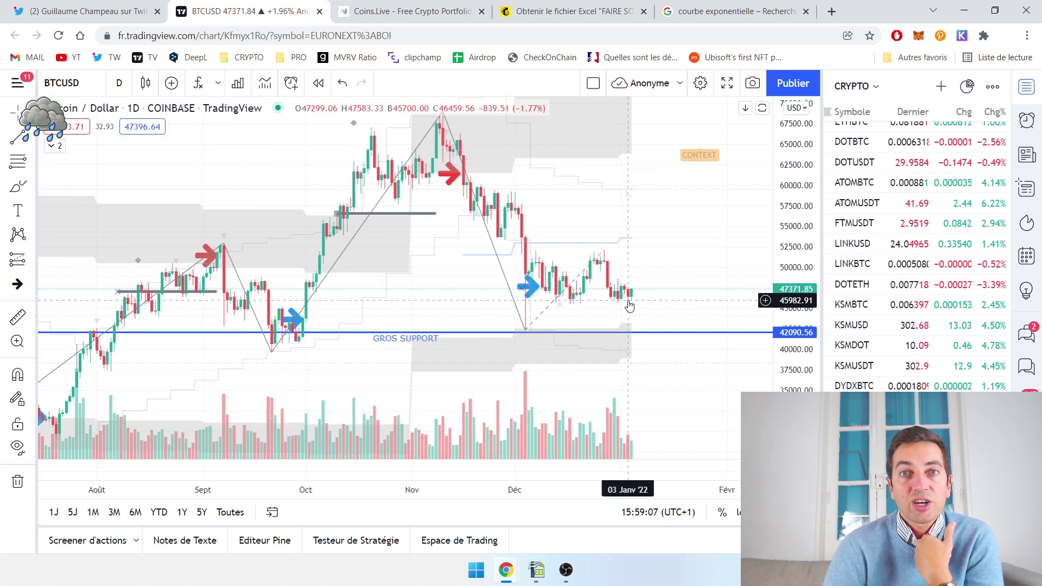
{"action": "left_click_drag", "start_coordinate": [453, 291], "coordinate": [585, 206]}
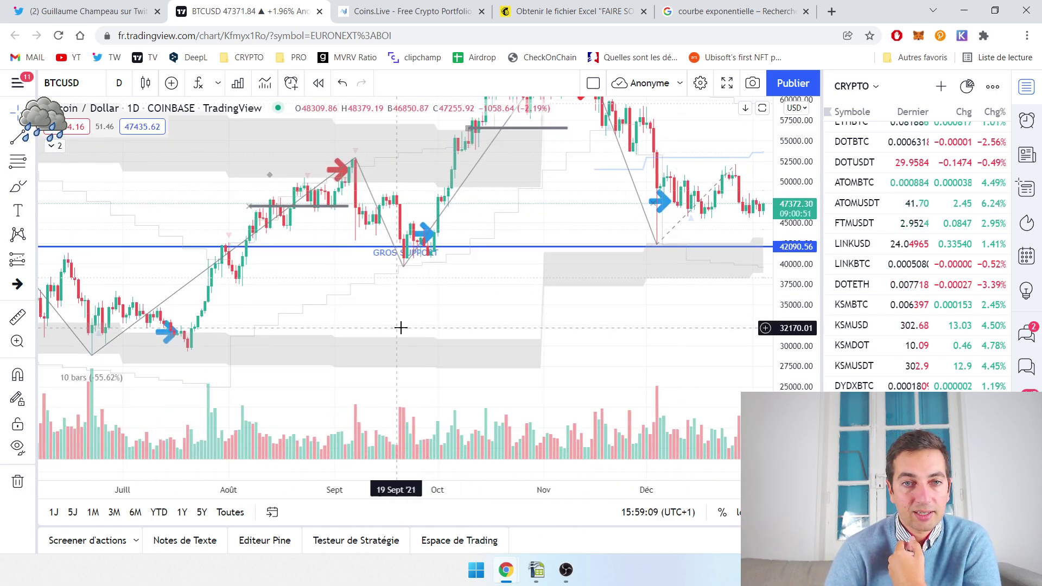
Examine the May to July 2021 lows on the BTCUSD chart and the rise that follows them.
{"action": "left_click_drag", "start_coordinate": [209, 321], "coordinate": [502, 284]}
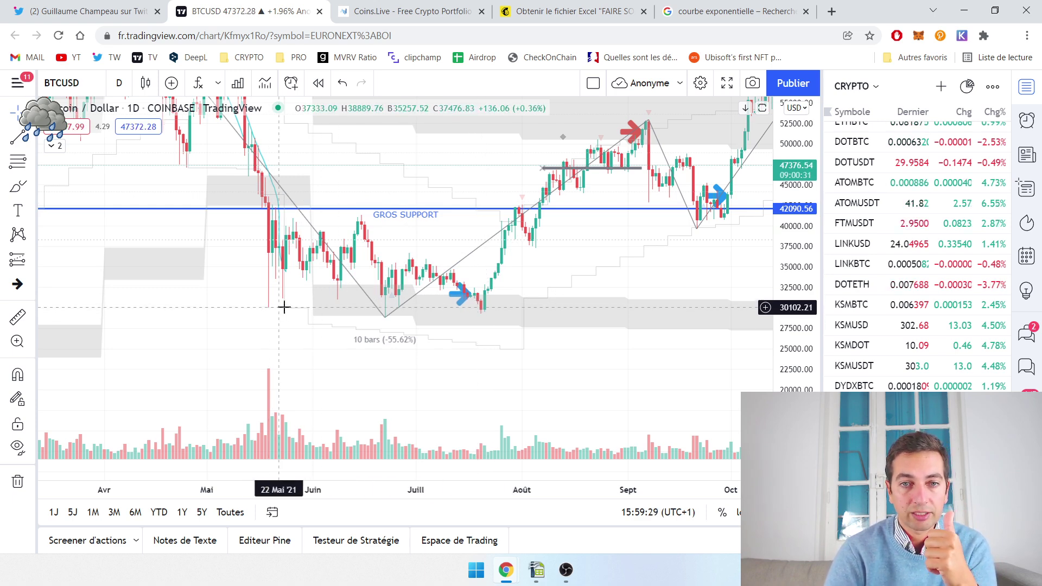
{"action": "left_click_drag", "start_coordinate": [534, 253], "coordinate": [601, 200]}
{"action": "scroll", "coordinate": [601, 200], "scroll_direction": "down", "scroll_amount": 3}
{"action": "left_click_drag", "start_coordinate": [662, 251], "coordinate": [627, 304]}
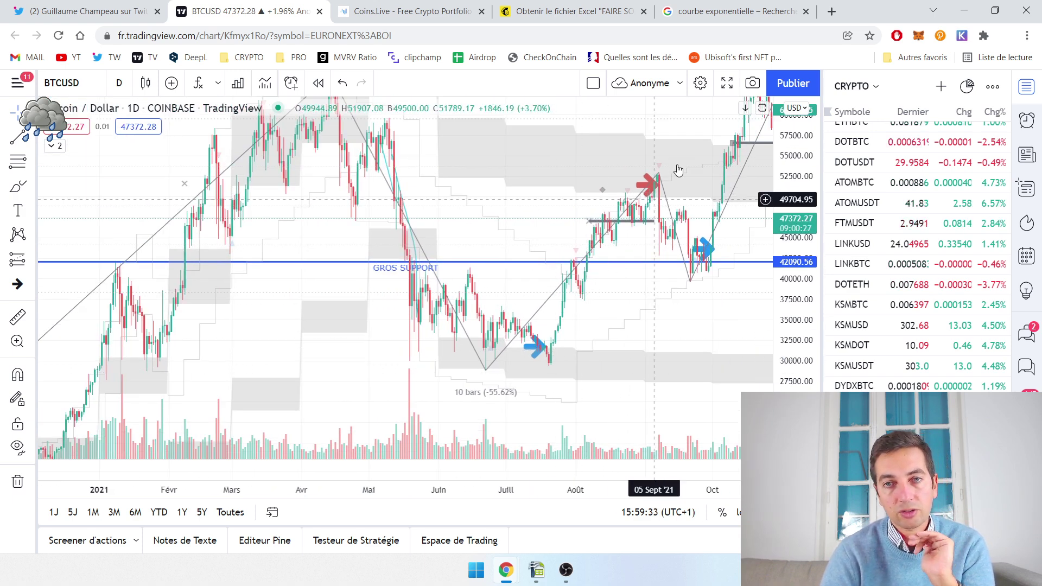
Examine the December 2021 drop and the latest BTCUSD candles above the support line.
{"action": "left_click_drag", "start_coordinate": [678, 168], "coordinate": [596, 140]}
{"action": "left_click_drag", "start_coordinate": [660, 298], "coordinate": [290, 348]}
{"action": "scroll", "coordinate": [593, 262], "scroll_direction": "up", "scroll_amount": 5}
{"action": "scroll", "coordinate": [628, 250], "scroll_direction": "left", "scroll_amount": 3}
{"action": "scroll", "coordinate": [588, 230], "scroll_direction": "left", "scroll_amount": 1}
{"action": "scroll", "coordinate": [623, 246], "scroll_direction": "left", "scroll_amount": 1}
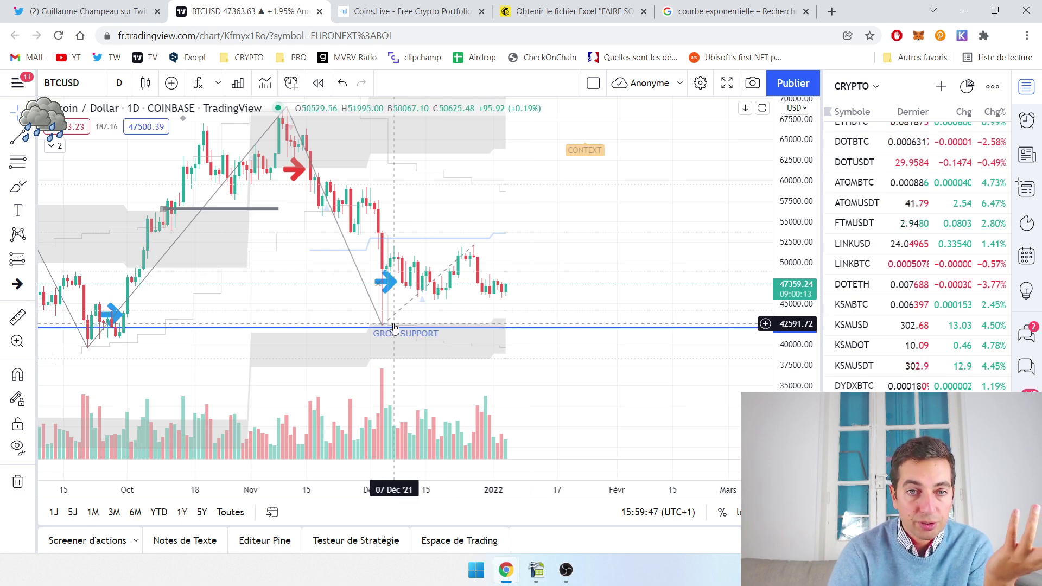
{"action": "left_click_drag", "start_coordinate": [233, 366], "coordinate": [309, 344]}
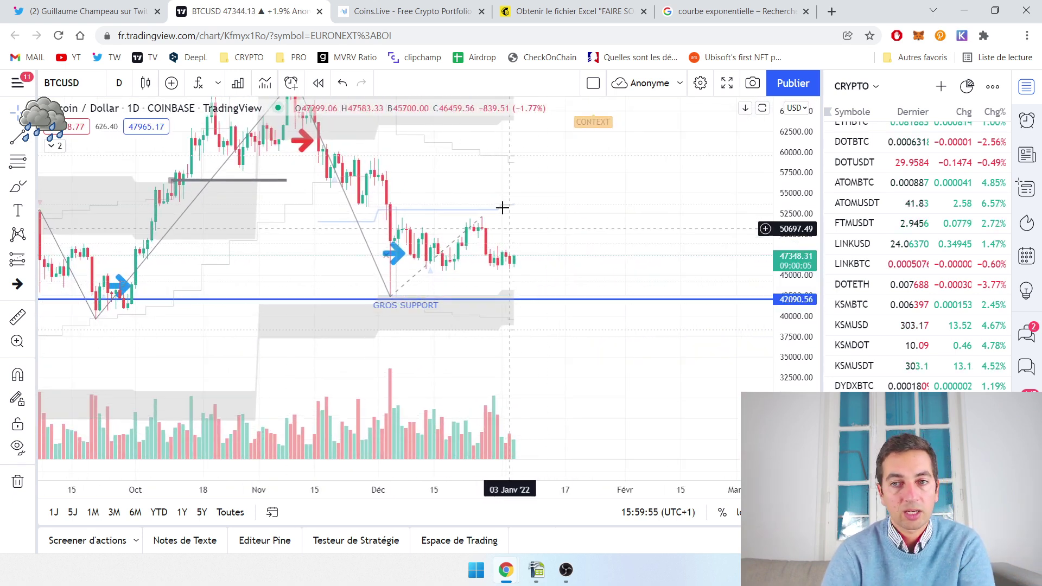
Review the marked 2021 swings on the BTCUSD chart and bring BTCUSD into view in the watchlist.
{"action": "scroll", "coordinate": [513, 167], "scroll_direction": "down", "scroll_amount": 5}
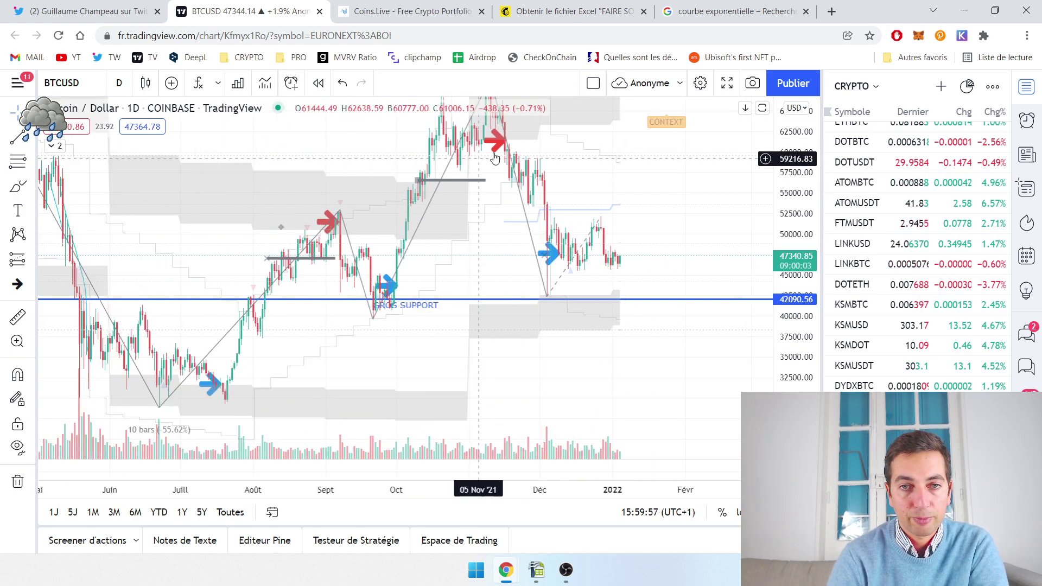
{"action": "left_click_drag", "start_coordinate": [520, 235], "coordinate": [588, 251]}
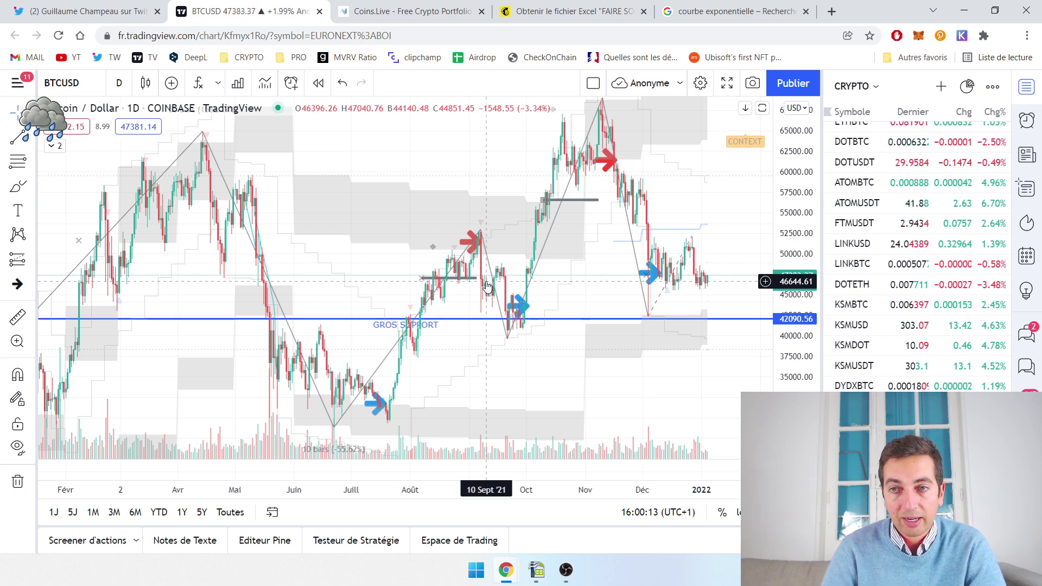
{"action": "scroll", "coordinate": [881, 294], "scroll_direction": "up", "scroll_amount": 3}
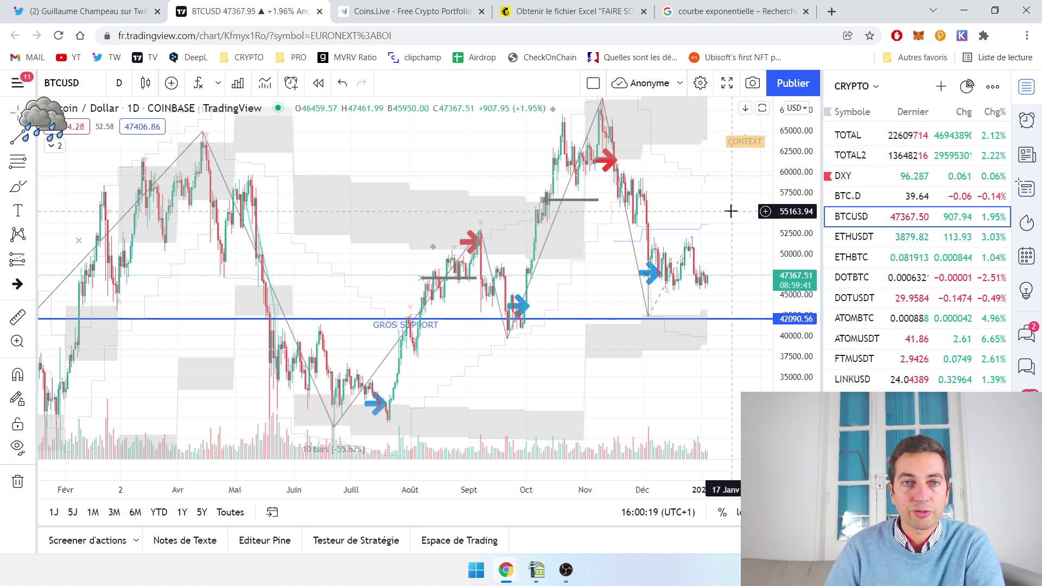
Bring back the Fear & Greed Index window and merge it into the main browser window, beside the BTCUSD page.
{"action": "mouse_move", "coordinate": [498, 569]}
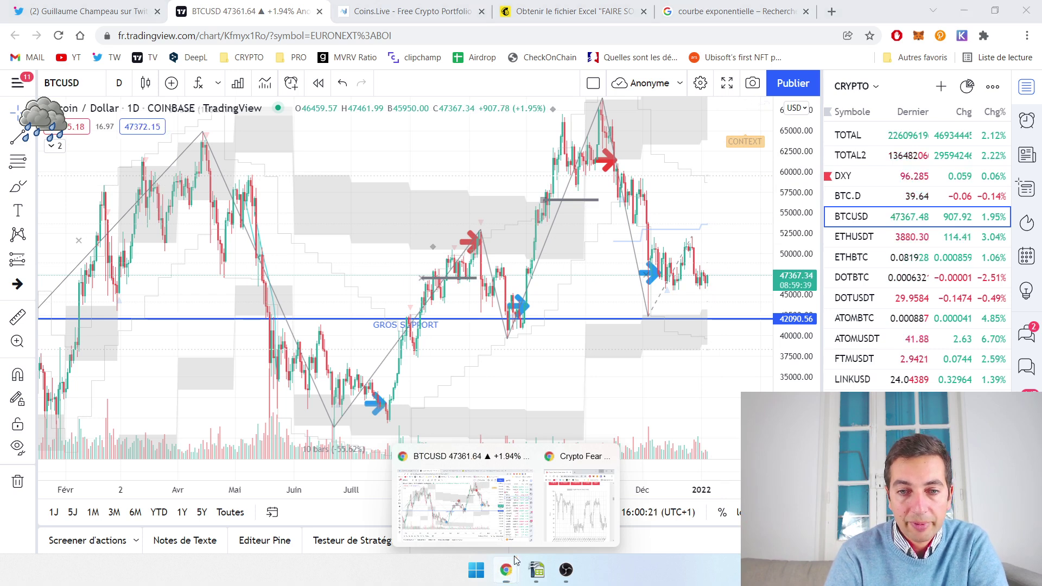
{"action": "left_click", "coordinate": [579, 499]}
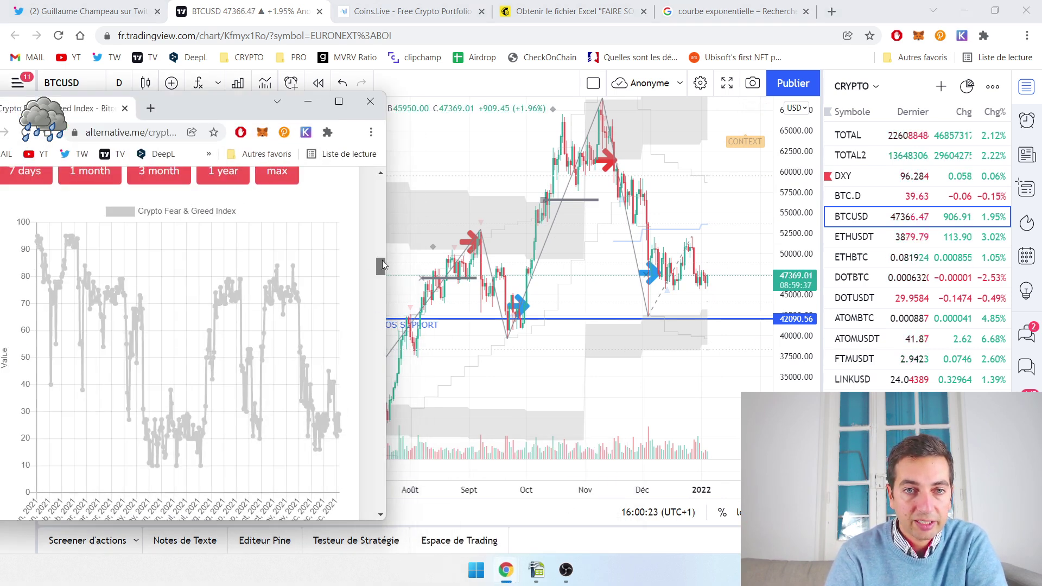
{"action": "scroll", "coordinate": [347, 237], "scroll_direction": "up", "scroll_amount": 5}
{"action": "left_click_drag", "start_coordinate": [379, 207], "coordinate": [392, 265]}
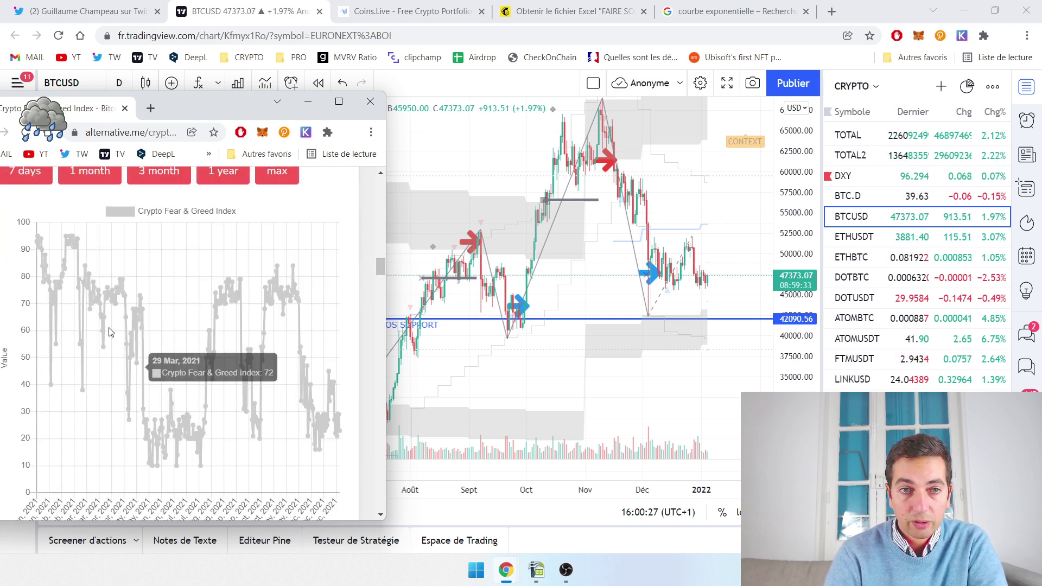
{"action": "left_click_drag", "start_coordinate": [226, 116], "coordinate": [461, 113]}
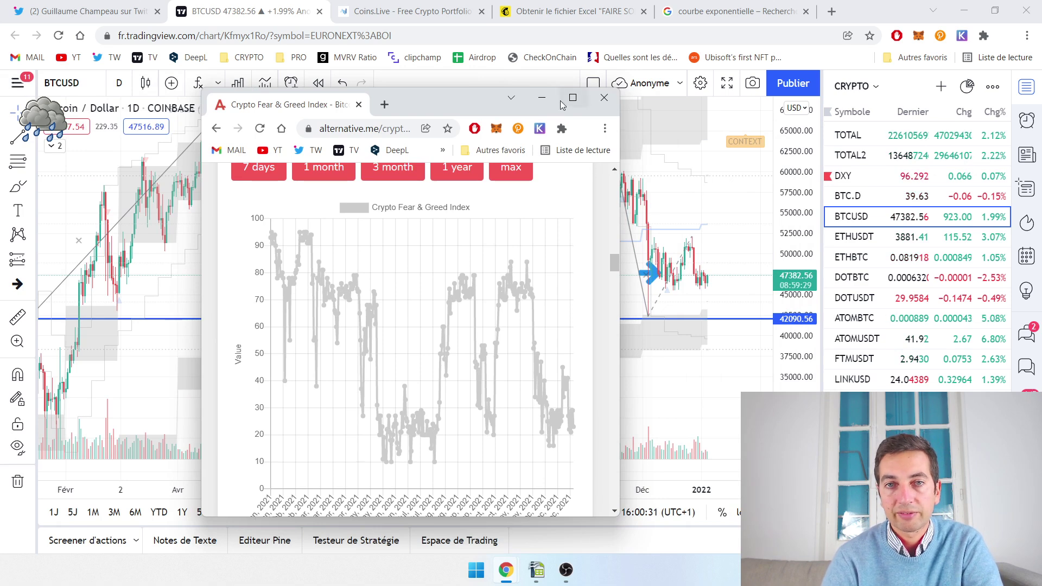
{"action": "left_click_drag", "start_coordinate": [309, 102], "coordinate": [353, 11]}
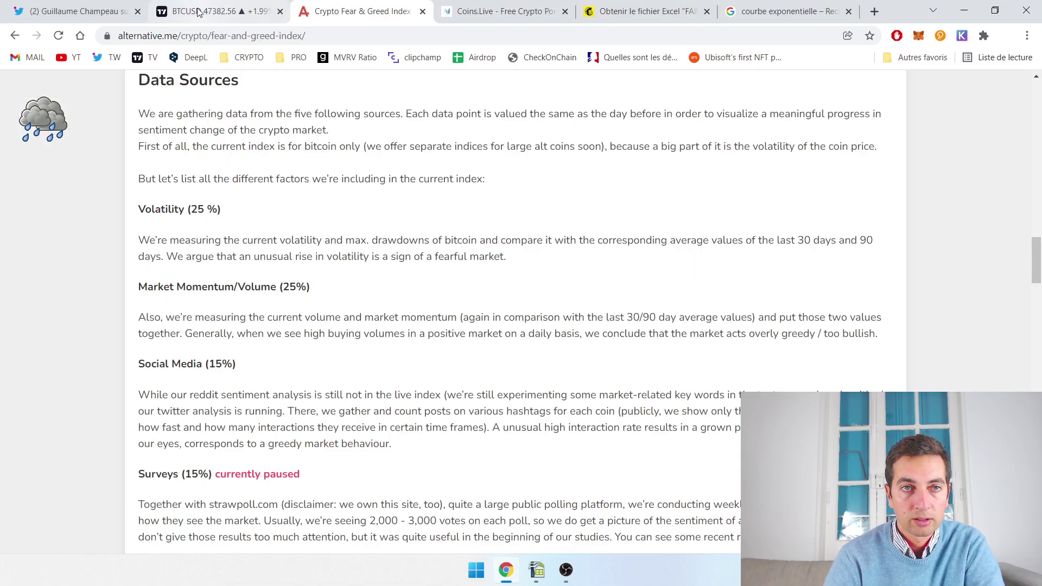
Review the BTCUSD chart's 2021 swings and show the Coins.Live list of top cryptocurrency prices.
{"action": "left_click", "coordinate": [227, 11]}
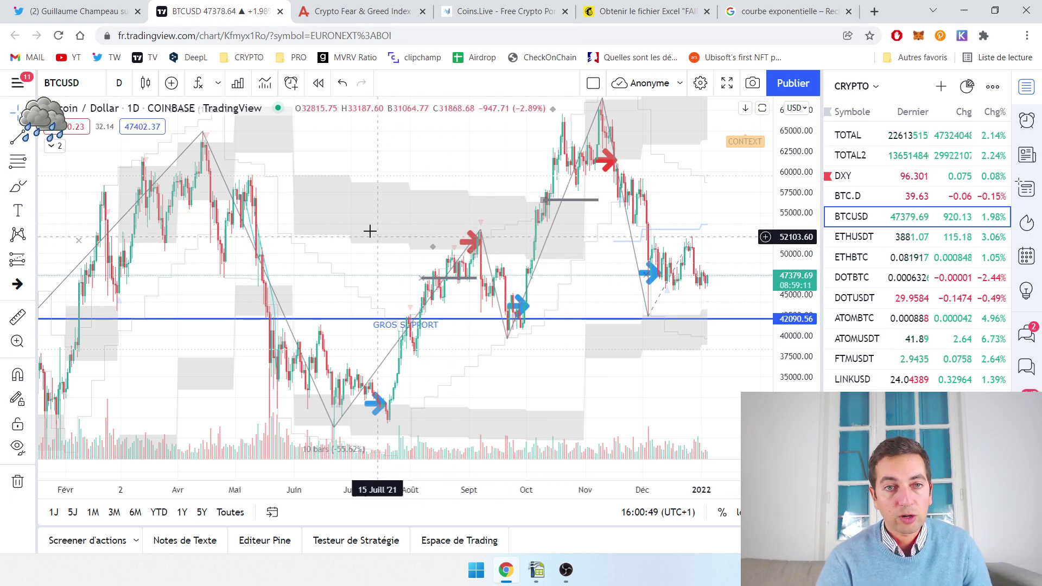
{"action": "left_click_drag", "start_coordinate": [437, 231], "coordinate": [466, 226]}
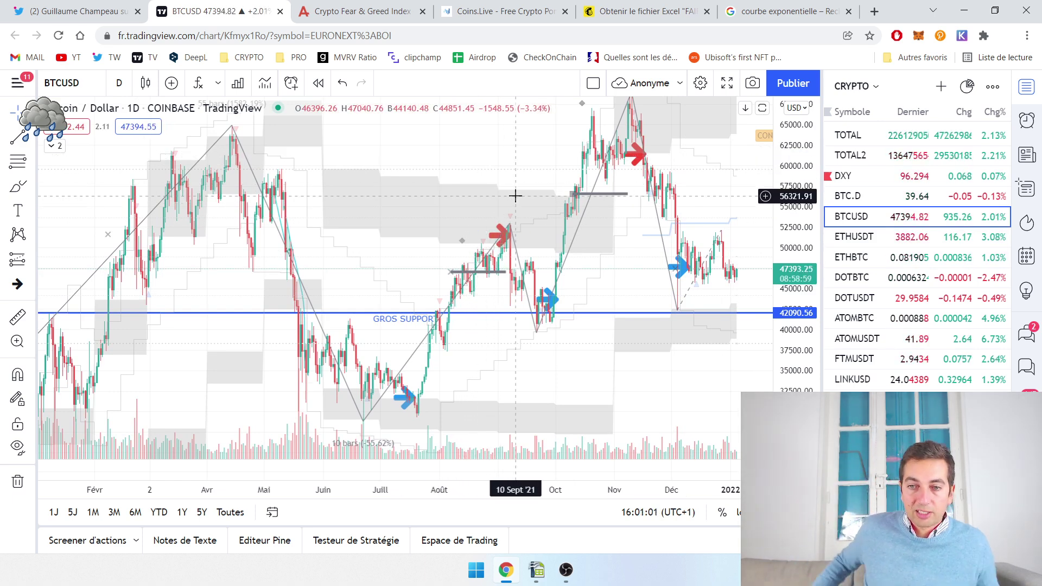
{"action": "left_click", "coordinate": [545, 11]}
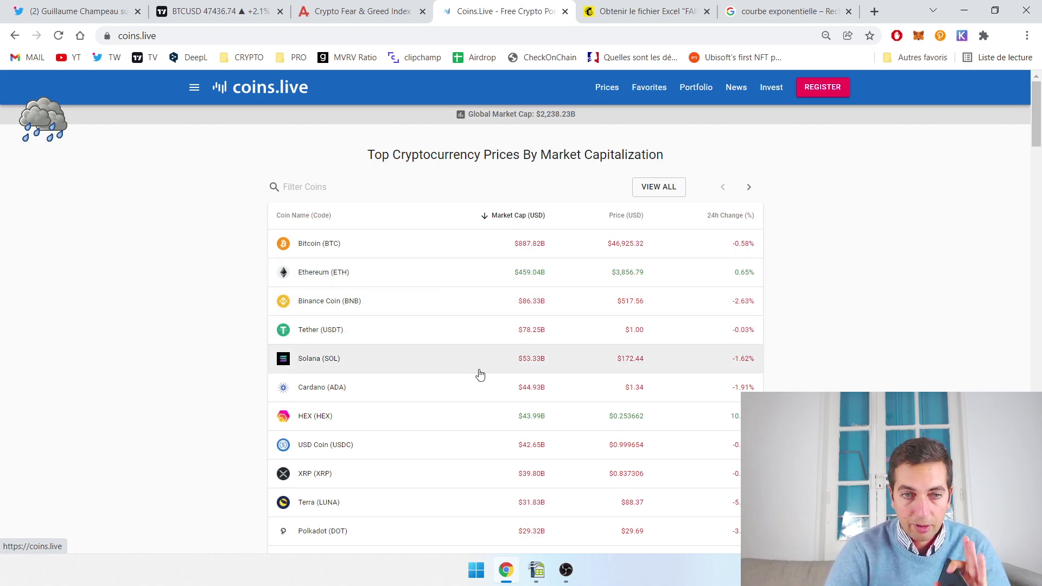
Switch to OpenOffice Calc and review the PATRIMOINE table's Crypto row, net amounts and percentage column D5:D18.
{"action": "left_click", "coordinate": [536, 569]}
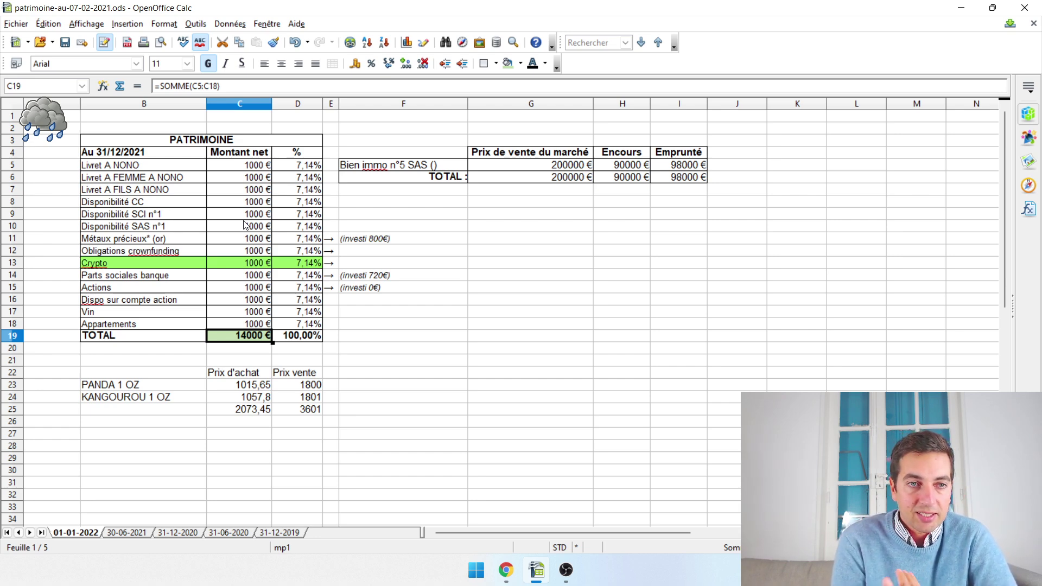
{"action": "left_click_drag", "start_coordinate": [155, 264], "coordinate": [322, 267]}
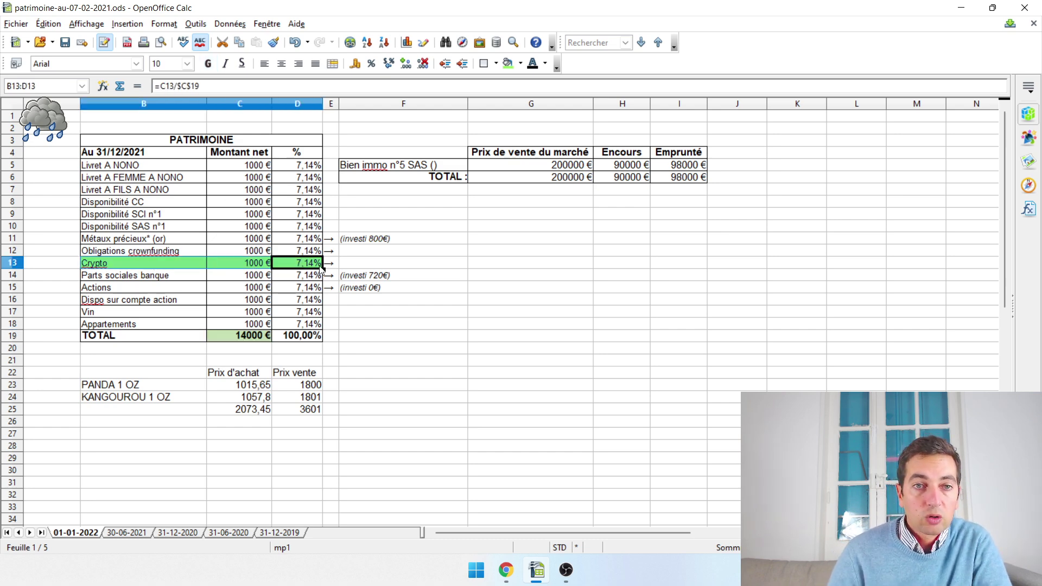
{"action": "left_click", "coordinate": [164, 210]}
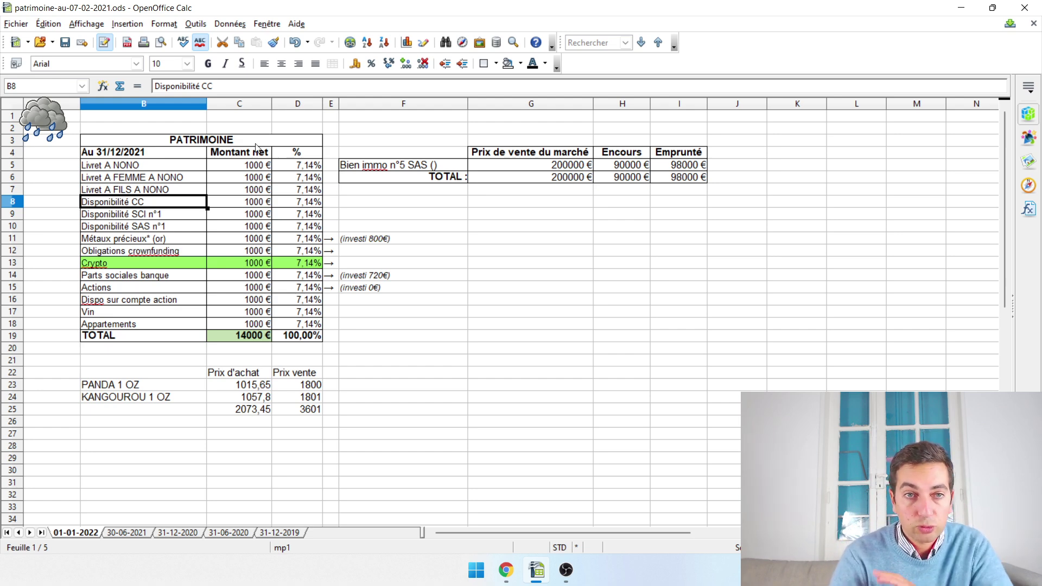
{"action": "left_click", "coordinate": [256, 166]}
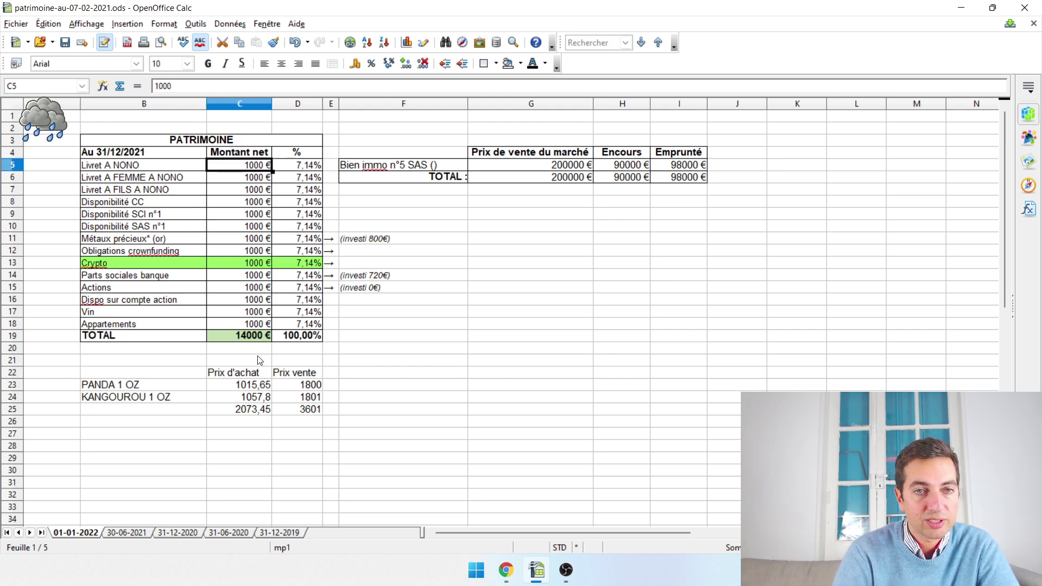
{"action": "left_click_drag", "start_coordinate": [300, 169], "coordinate": [307, 324]}
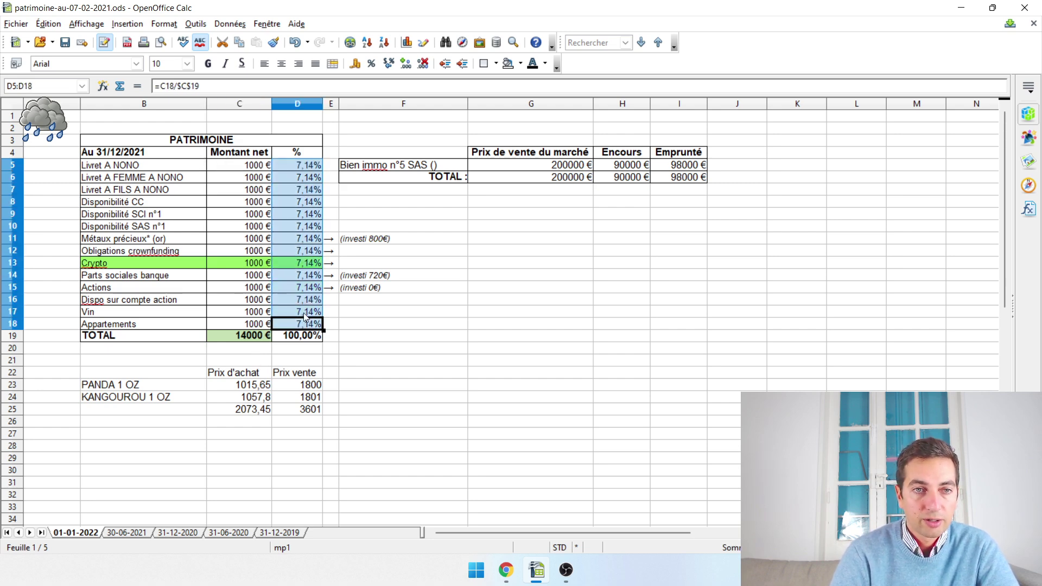
{"action": "left_click", "coordinate": [287, 251]}
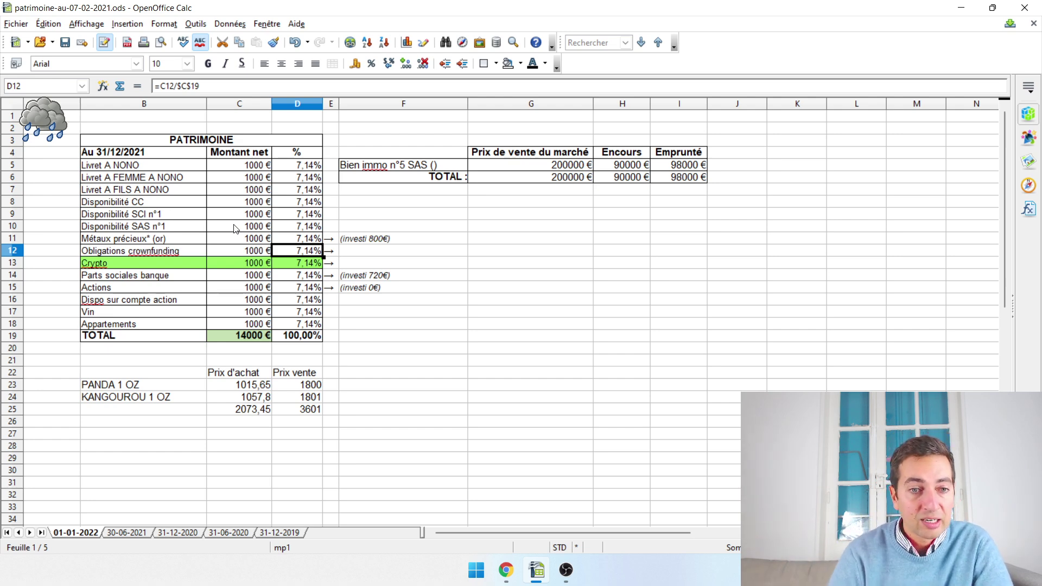
Compare the 31-12-2020, 30-06-2021 and 01-01-2022 wealth sheets, checking the net total in C19.
{"action": "left_click", "coordinate": [199, 533]}
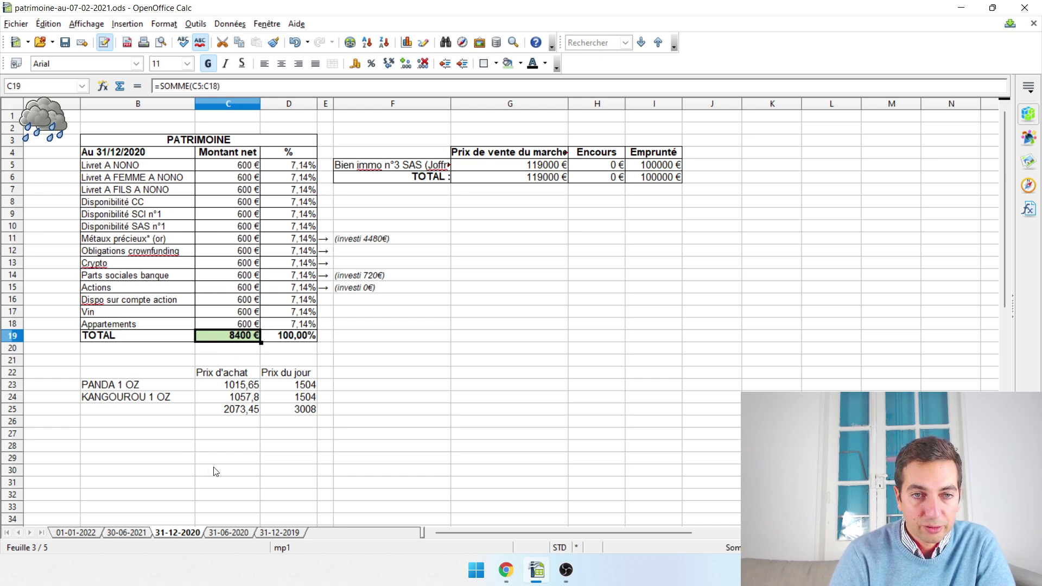
{"action": "left_click", "coordinate": [144, 533]}
{"action": "left_click", "coordinate": [69, 533]}
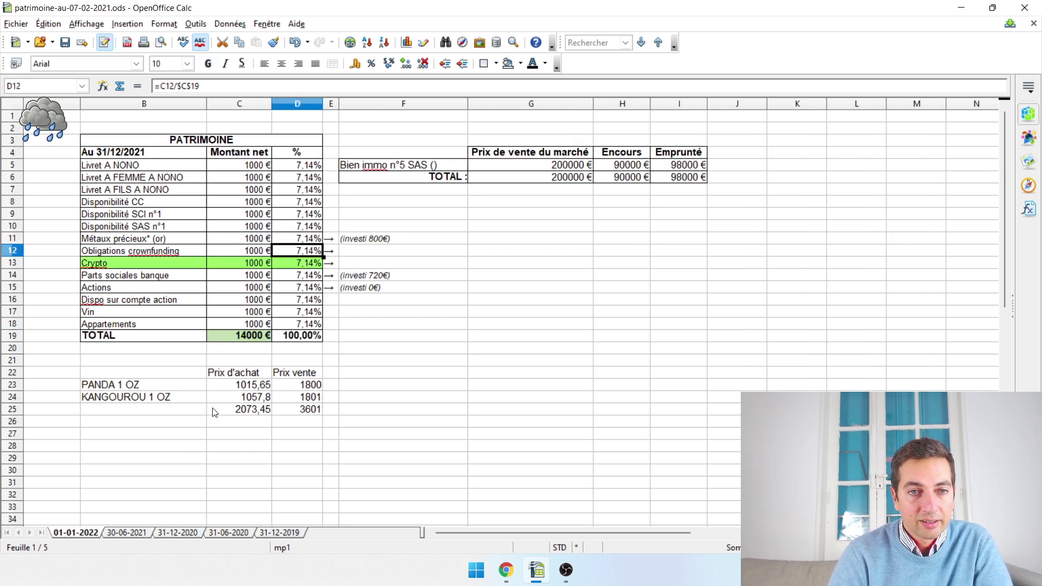
{"action": "left_click", "coordinate": [233, 339]}
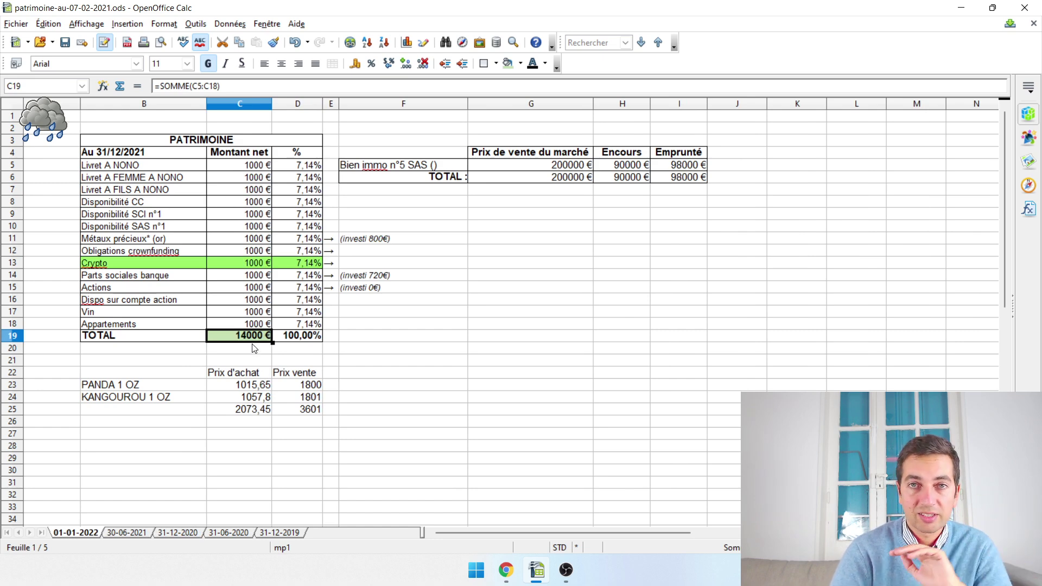
{"action": "left_click", "coordinate": [180, 534]}
{"action": "left_click", "coordinate": [127, 534]}
{"action": "left_click", "coordinate": [85, 534]}
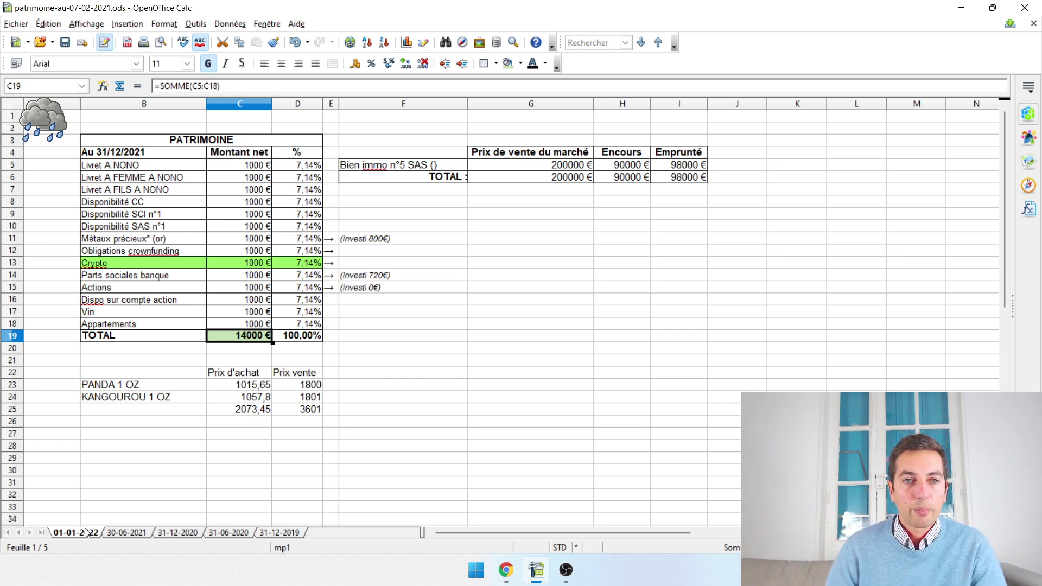
Highlight the Crypto row B13:D13 and review it alternately with the Coins.Live price list, ending on the spreadsheet.
{"action": "left_click_drag", "start_coordinate": [166, 263], "coordinate": [315, 265]}
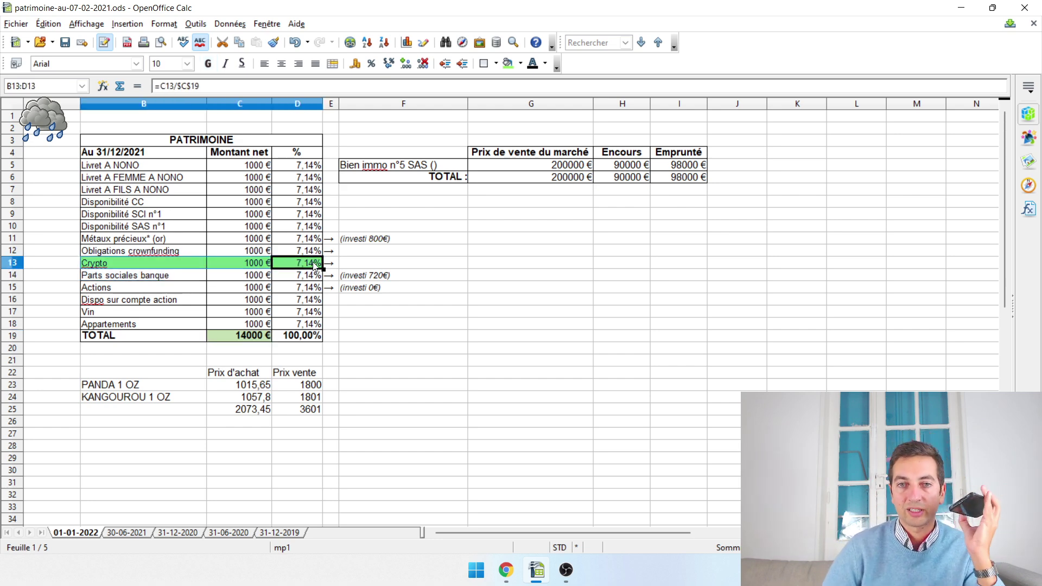
{"action": "left_click", "coordinate": [517, 581]}
{"action": "left_click", "coordinate": [538, 574]}
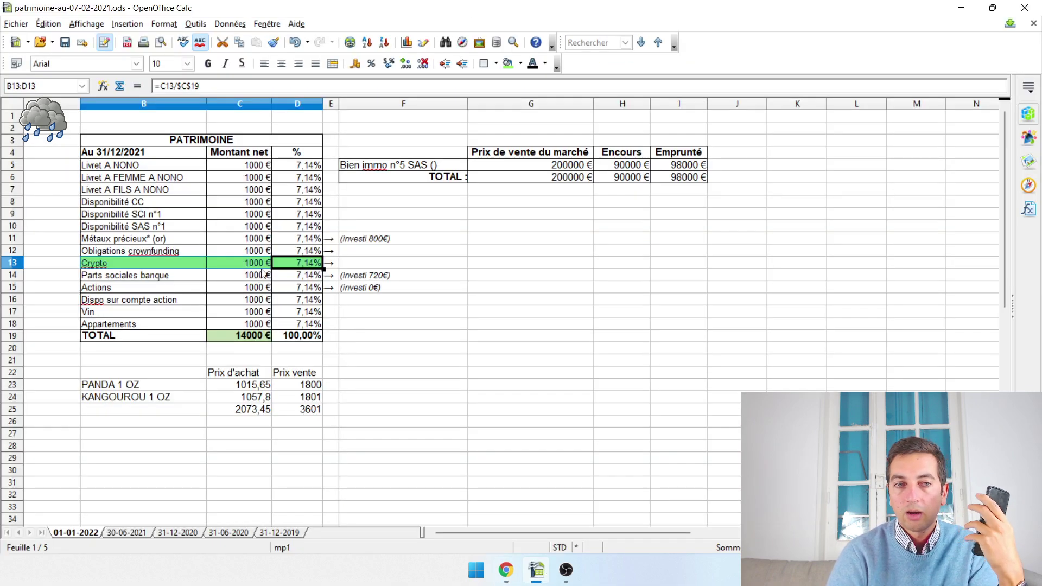
{"action": "left_click", "coordinate": [537, 572]}
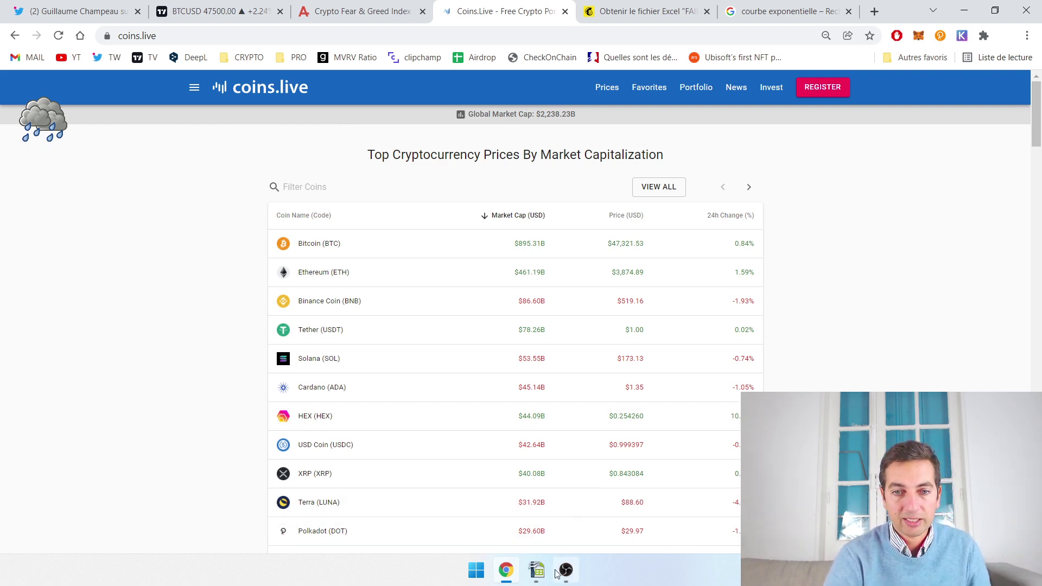
{"action": "left_click", "coordinate": [536, 570]}
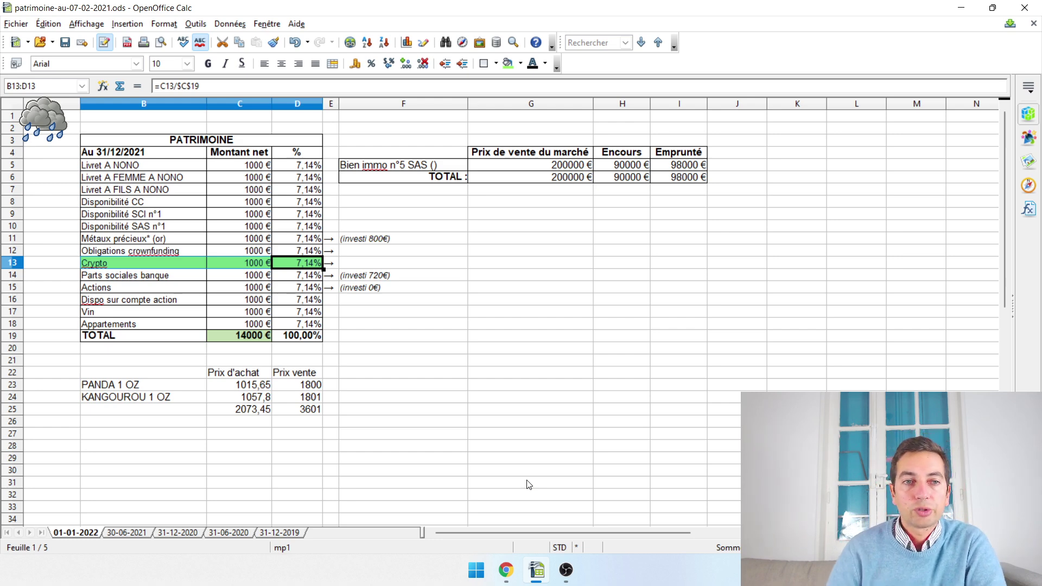
{"action": "left_click", "coordinate": [294, 265]}
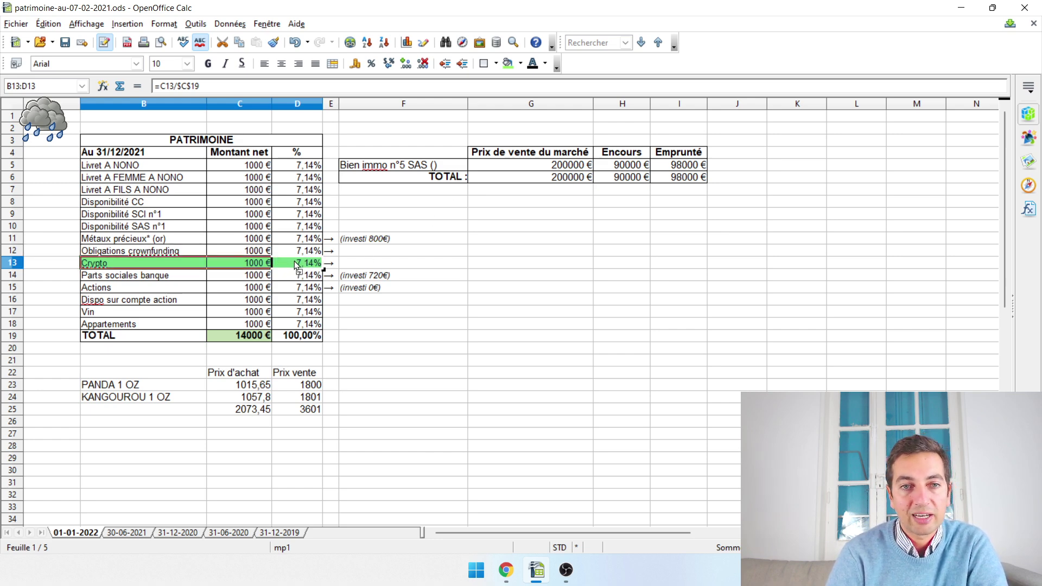
Review the real estate table F4:I6, covering the Bien immo n°5 SAS sale price and outstanding loan, along with the Appartements net amount in C18.
{"action": "left_click", "coordinate": [362, 299]}
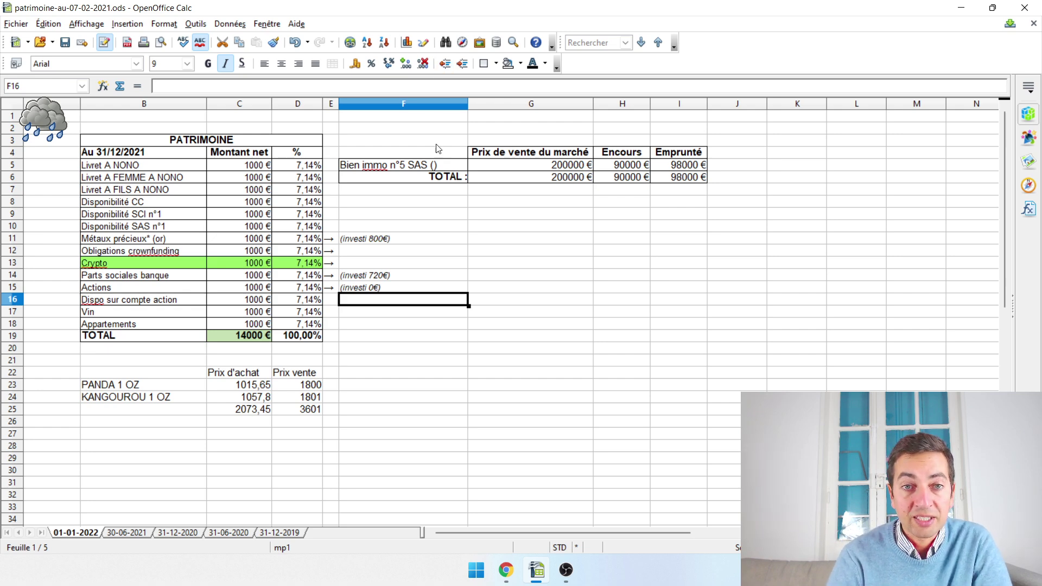
{"action": "left_click_drag", "start_coordinate": [389, 153], "coordinate": [670, 183]}
{"action": "left_click", "coordinate": [413, 166]}
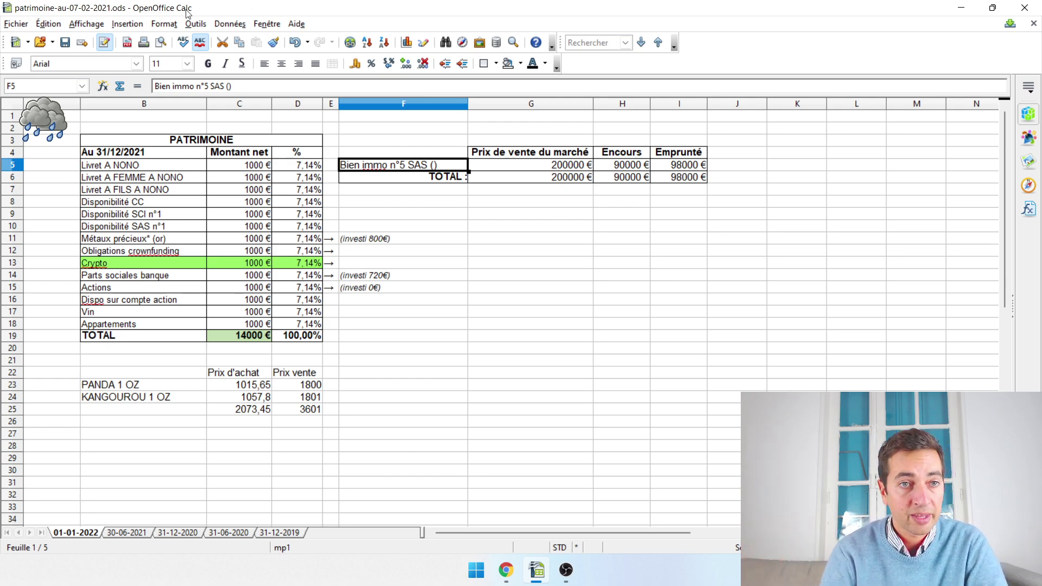
{"action": "left_click", "coordinate": [541, 169]}
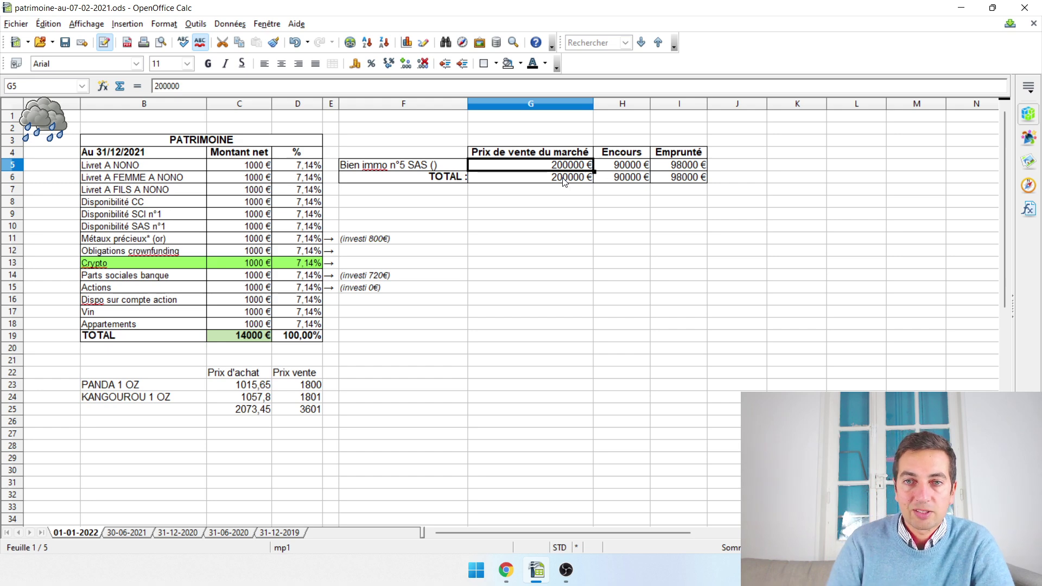
{"action": "left_click", "coordinate": [626, 169]}
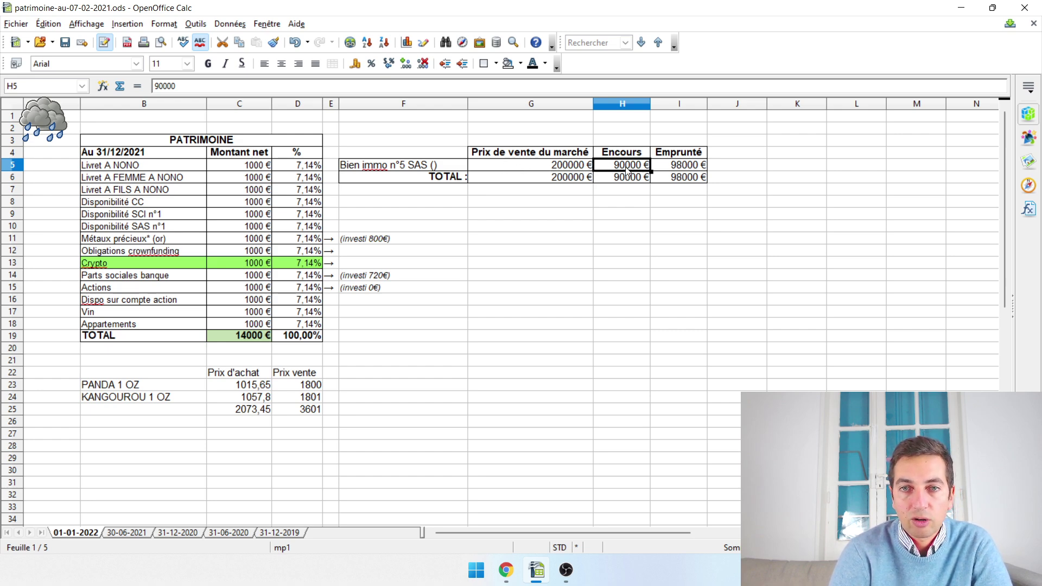
{"action": "left_click", "coordinate": [242, 326]}
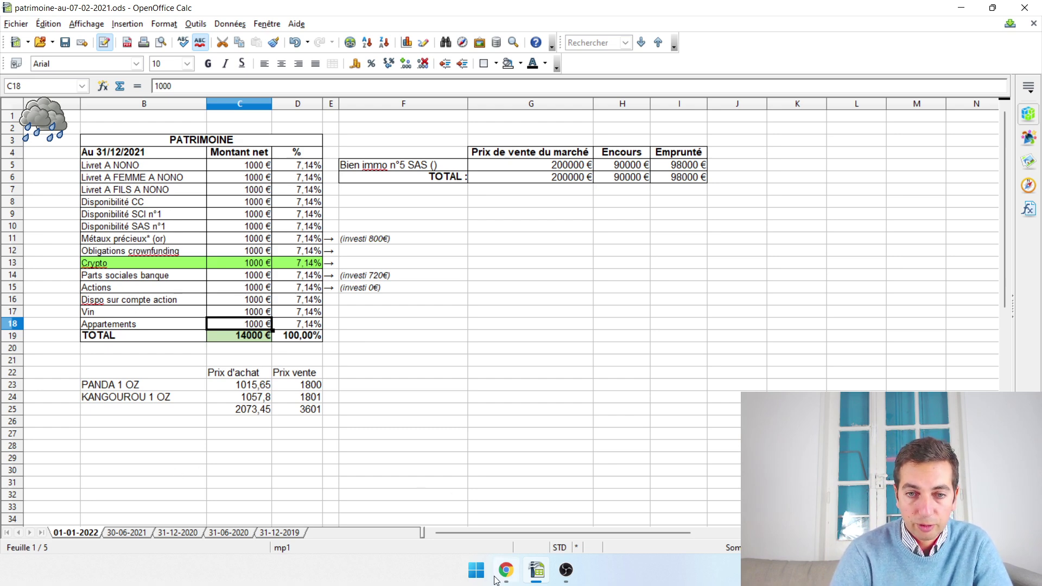
{"action": "left_click", "coordinate": [343, 299]}
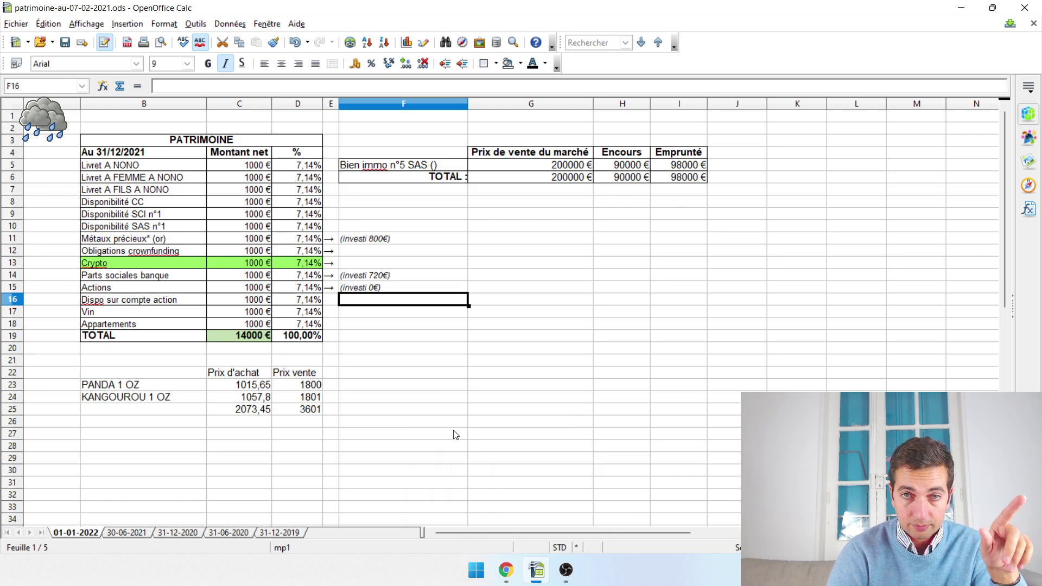
Switch to Chrome and compare the Mathrix and Cours Thierry curves in the "courbe exponentielle" image results, glancing back at the wealth spreadsheet.
{"action": "left_click", "coordinate": [505, 570]}
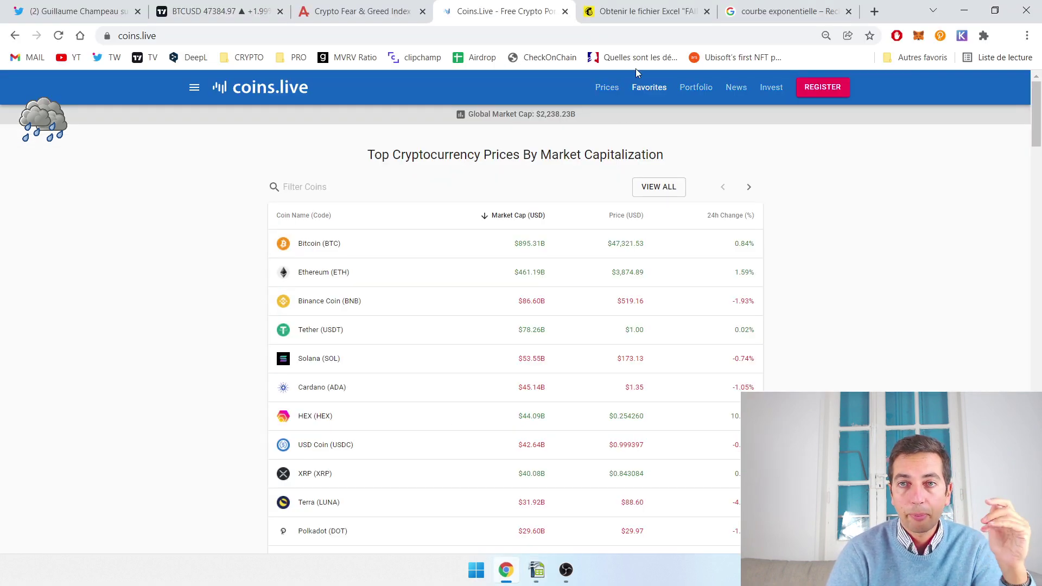
{"action": "left_click", "coordinate": [759, 11]}
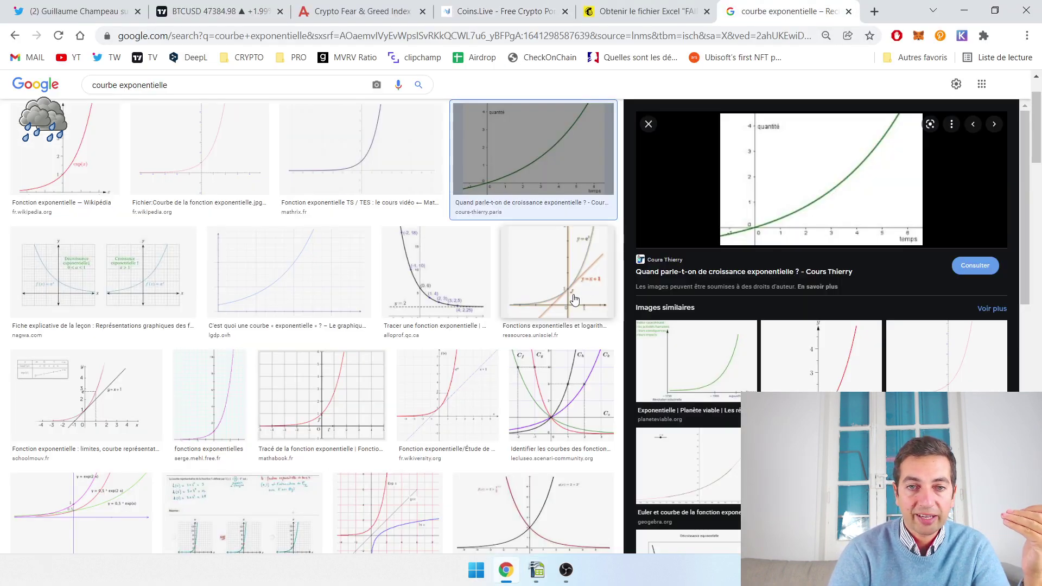
{"action": "scroll", "coordinate": [529, 209], "scroll_direction": "up", "scroll_amount": 2}
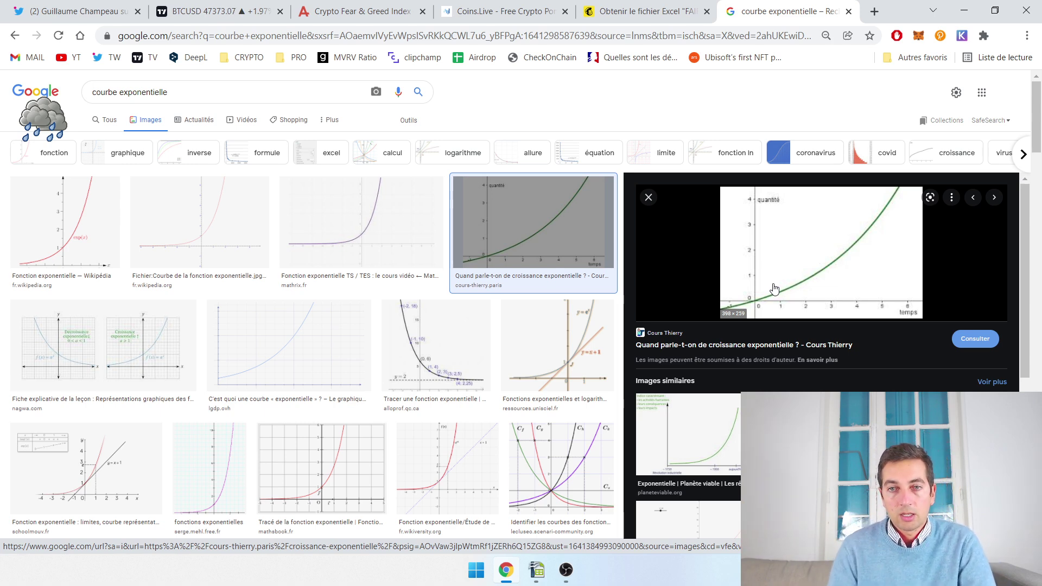
{"action": "left_click", "coordinate": [543, 568]}
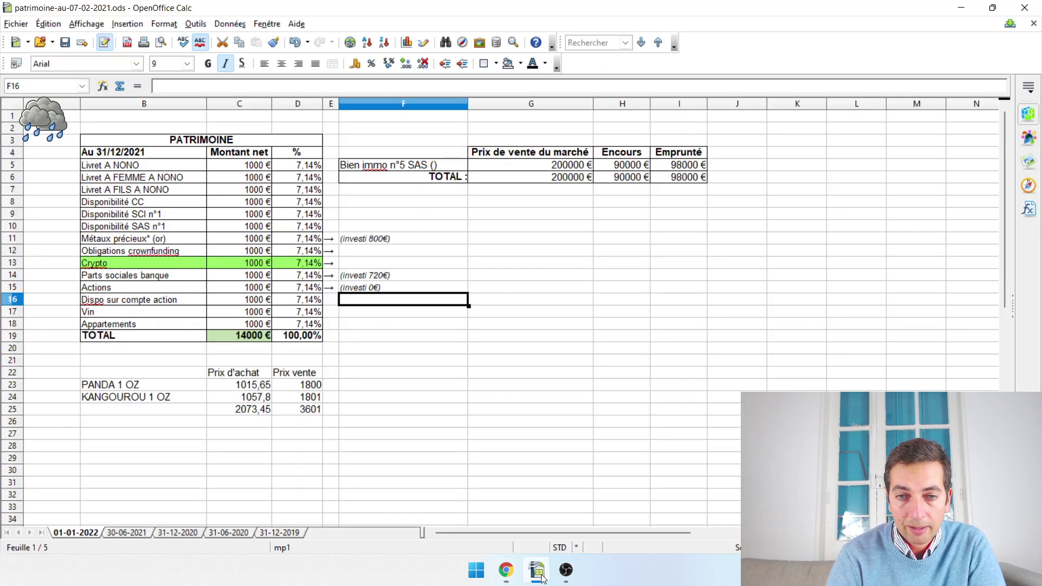
{"action": "left_click", "coordinate": [547, 566]}
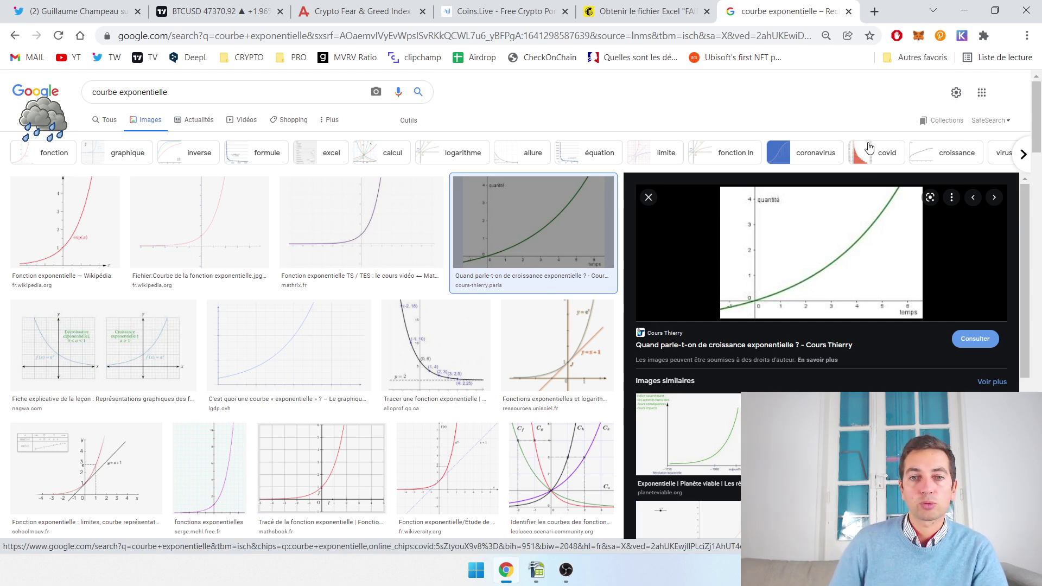
{"action": "left_click", "coordinate": [363, 217]}
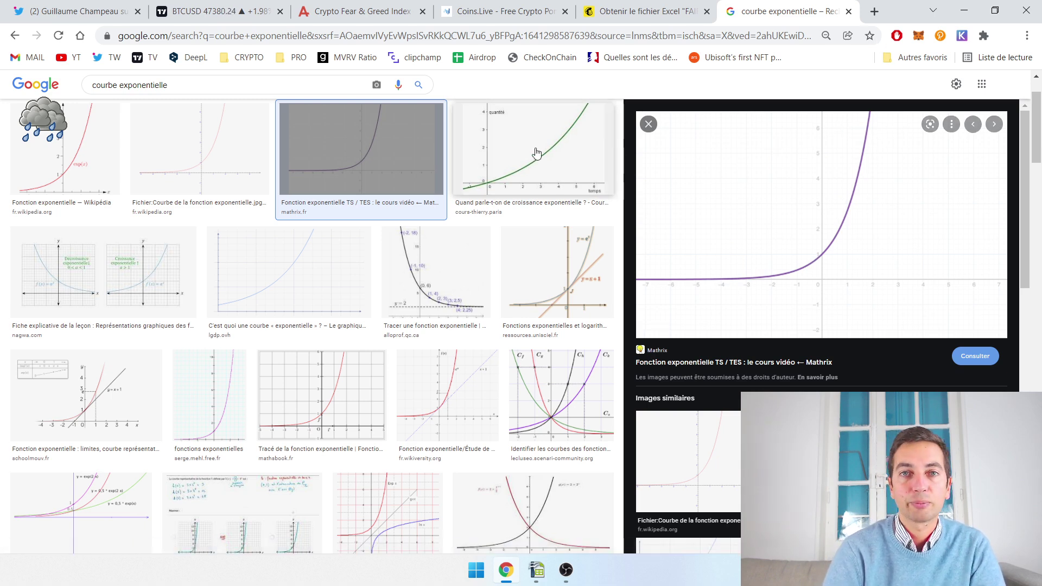
{"action": "key", "text": "slash"}
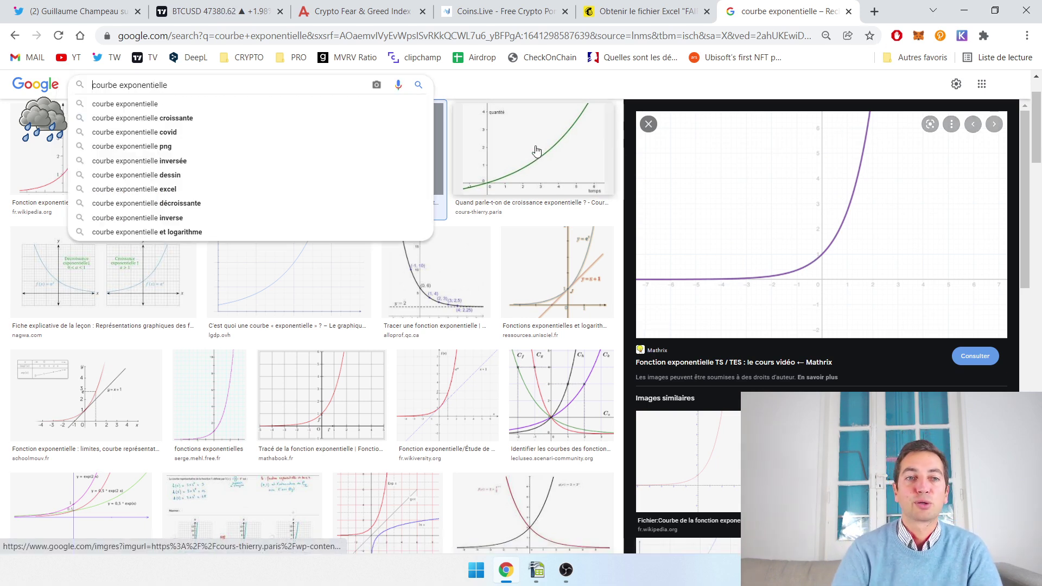
{"action": "left_click", "coordinate": [543, 182]}
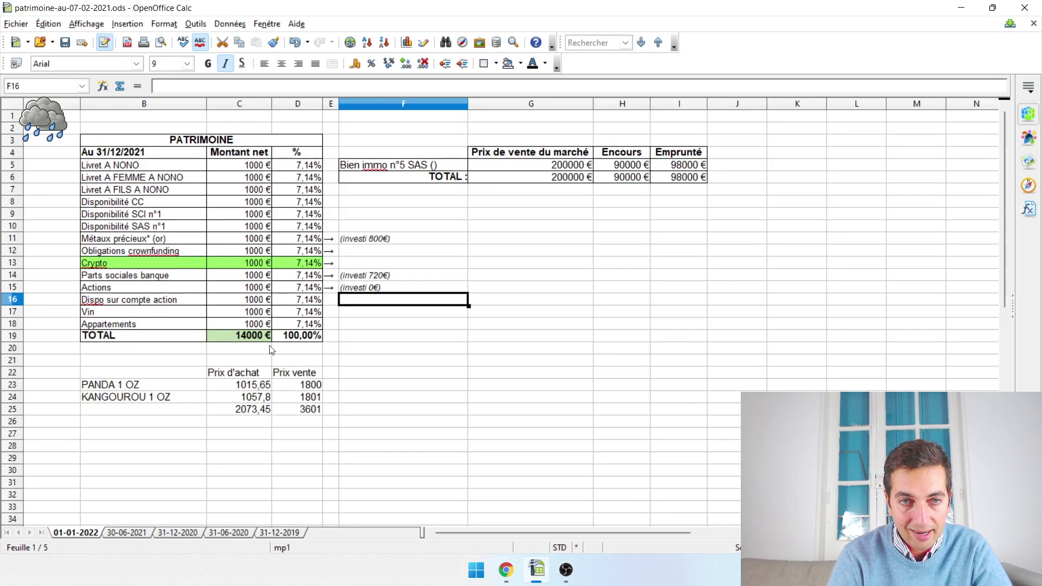
Switch to OpenOffice Calc and compare the 30-06-2021, 31-12-2020 and 01-01-2022 sheets, ending on the Livret A NONO amount in C5.
{"action": "left_click", "coordinate": [536, 570]}
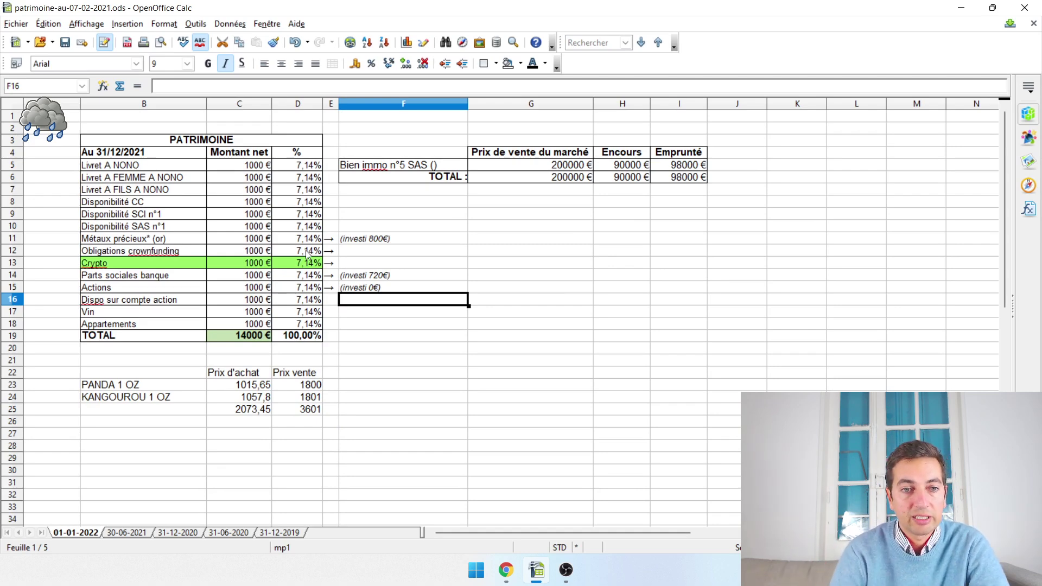
{"action": "left_click", "coordinate": [127, 532]}
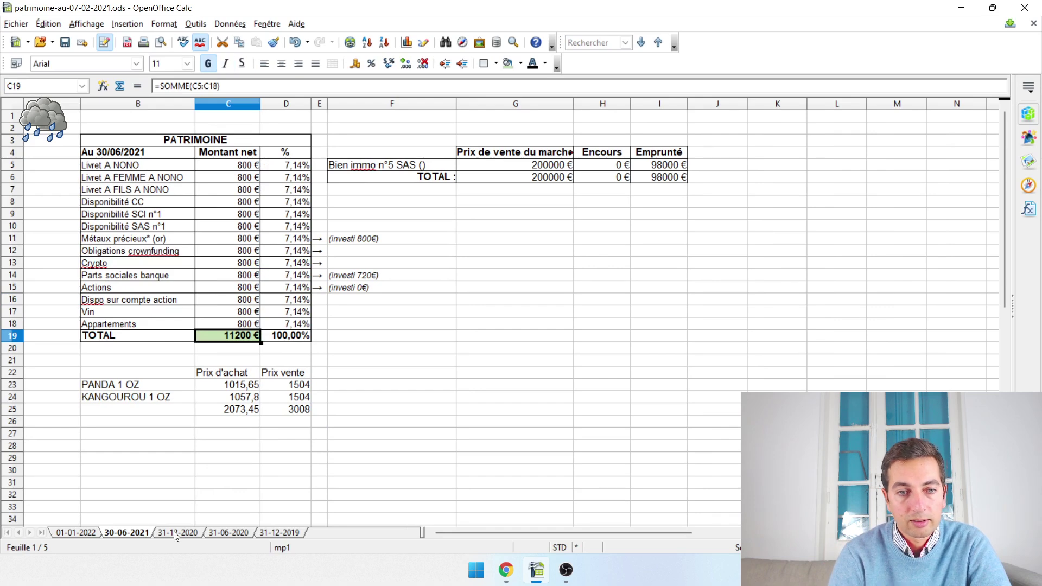
{"action": "key", "text": "ctrl+Page_Down"}
{"action": "left_click", "coordinate": [135, 537]}
{"action": "left_click", "coordinate": [87, 534]}
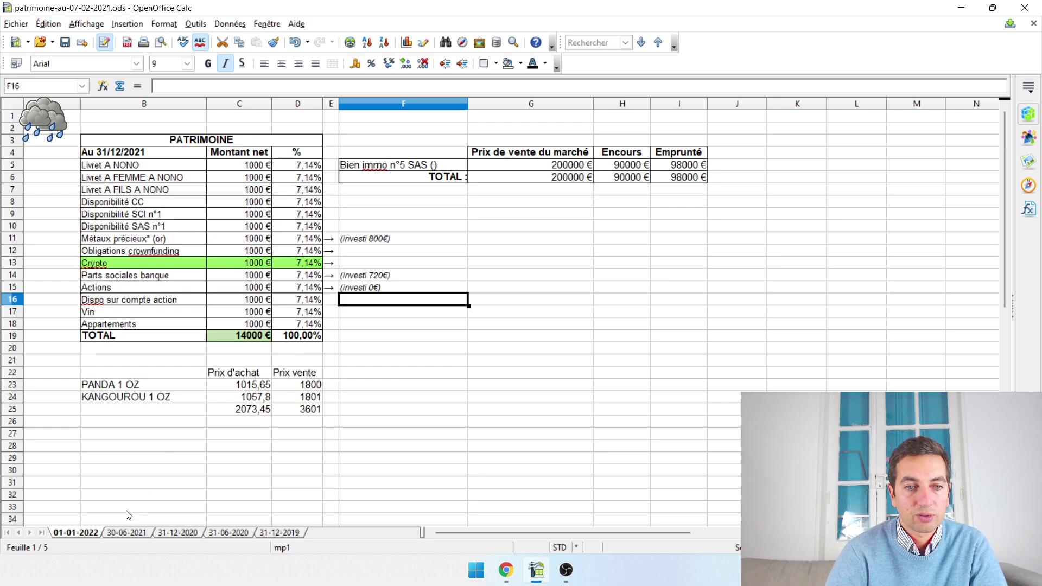
{"action": "left_click", "coordinate": [248, 167]}
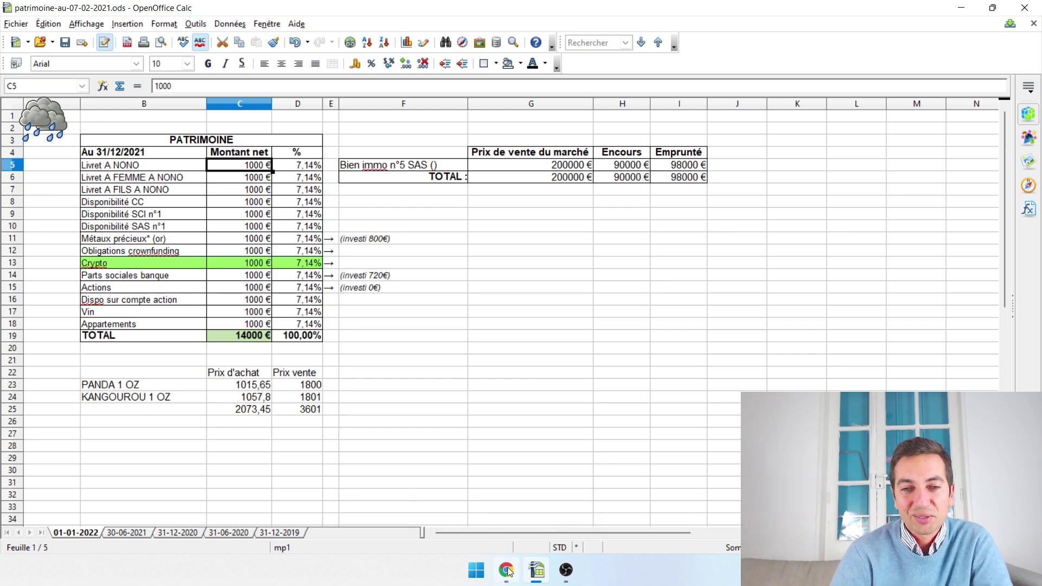
Switch to Chrome and show the Mailchimp "Recevoir le fichier Excel" sign-up page, focusing its empty Email Address field.
{"action": "mouse_move", "coordinate": [506, 571]}
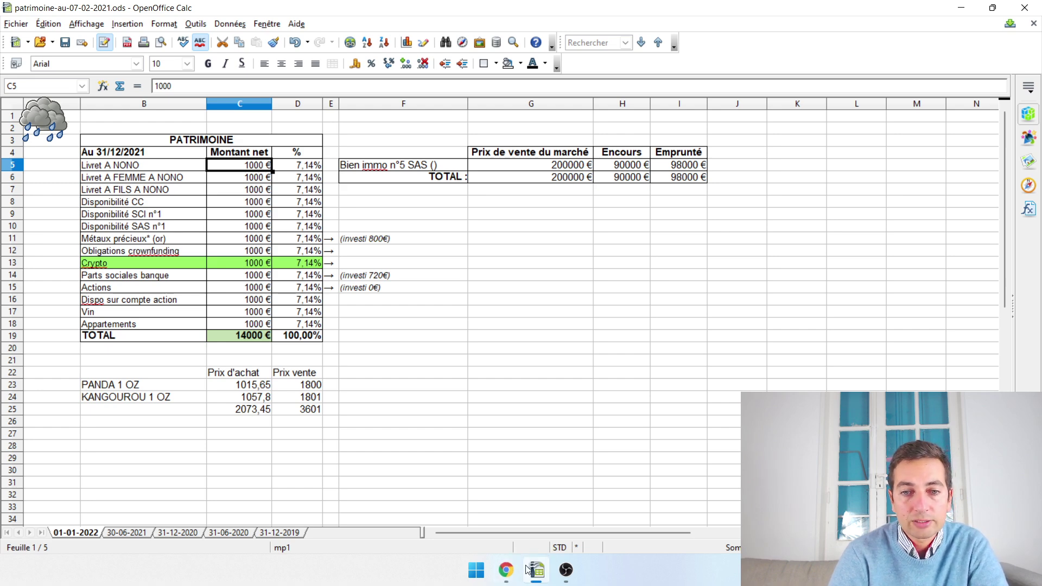
{"action": "left_click", "coordinate": [506, 569]}
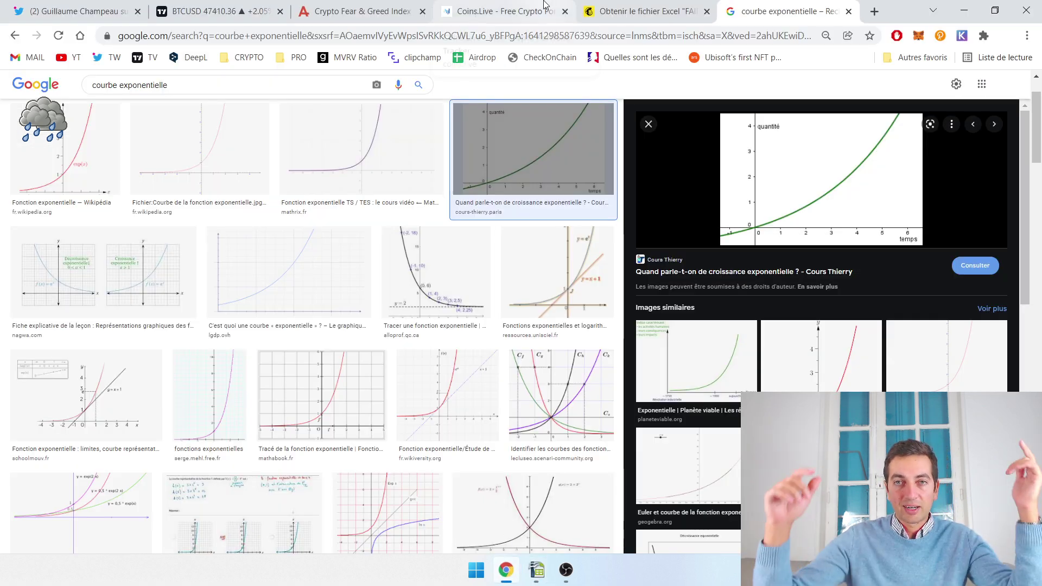
{"action": "left_click", "coordinate": [591, 6]}
{"action": "scroll", "coordinate": [510, 300], "scroll_direction": "down", "scroll_amount": 2}
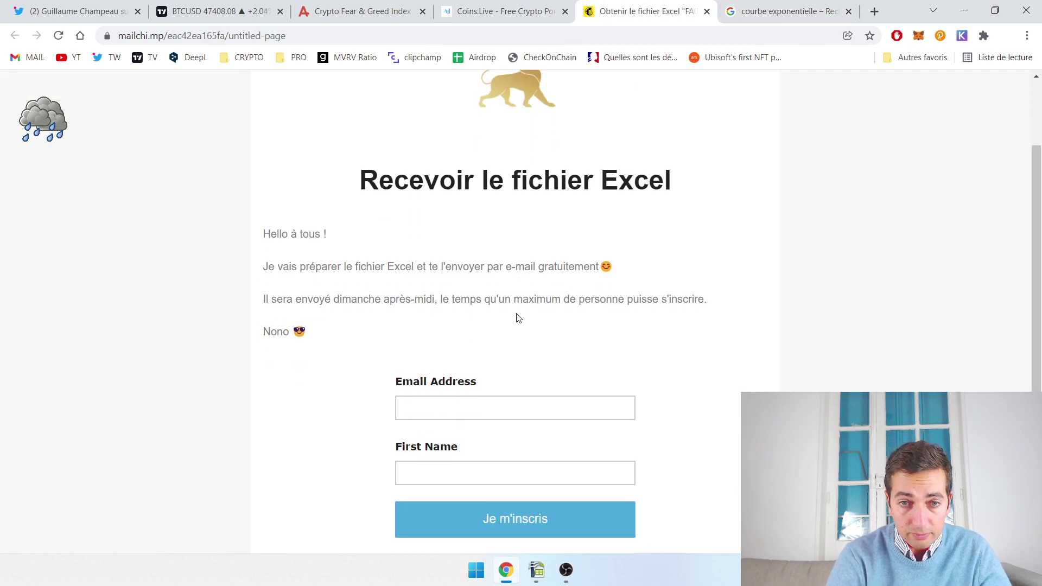
{"action": "scroll", "coordinate": [510, 300], "scroll_direction": "up", "scroll_amount": 1}
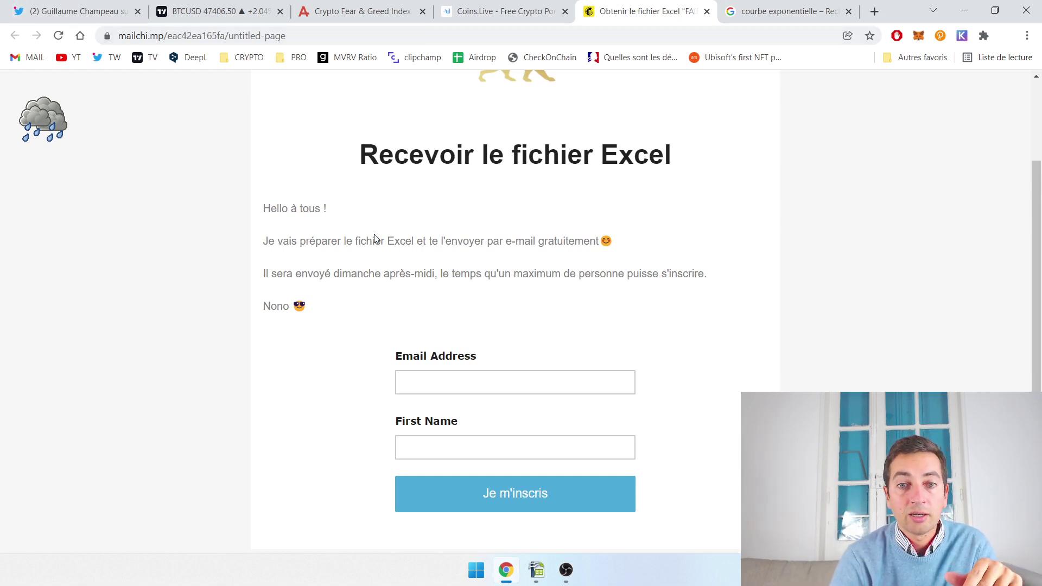
{"action": "left_click", "coordinate": [477, 382]}
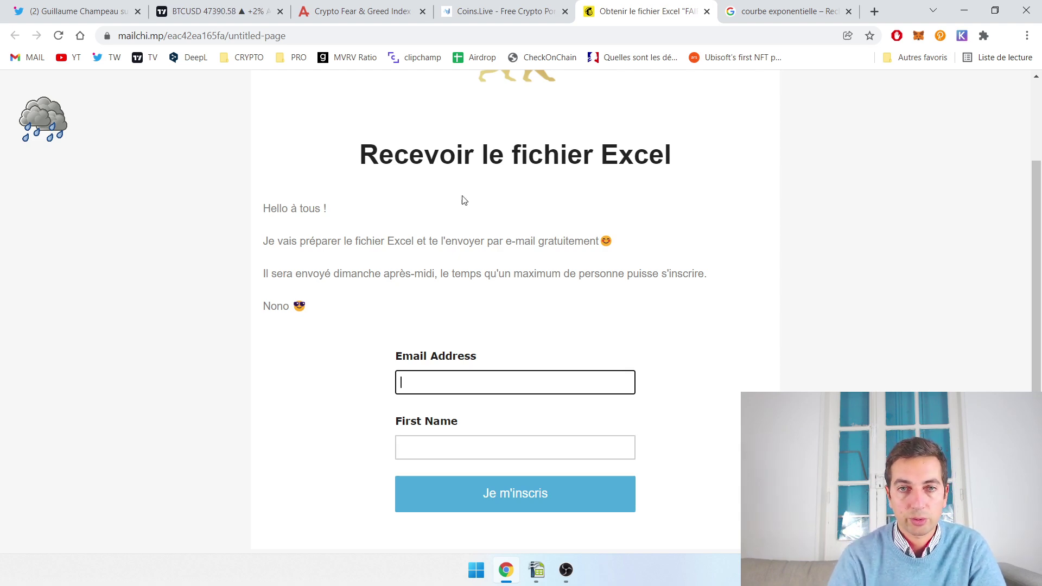
{"action": "scroll", "coordinate": [620, 180], "scroll_direction": "down", "scroll_amount": 1}
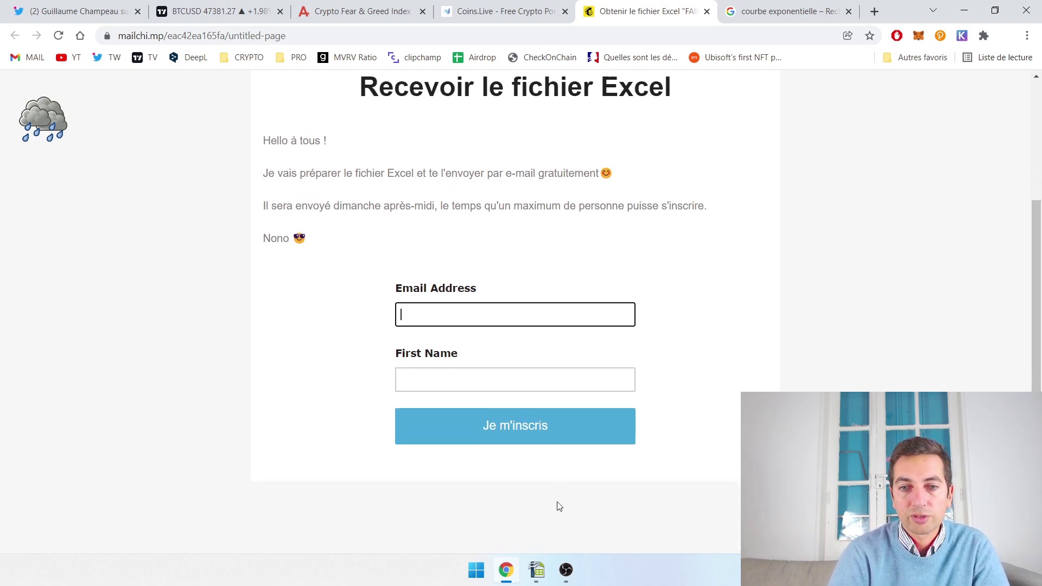
Revisit the wealth spreadsheet in OpenOffice Calc, then show the BTCUSD daily chart's late-2021 price action on TradingView in Chrome.
{"action": "left_click", "coordinate": [536, 569]}
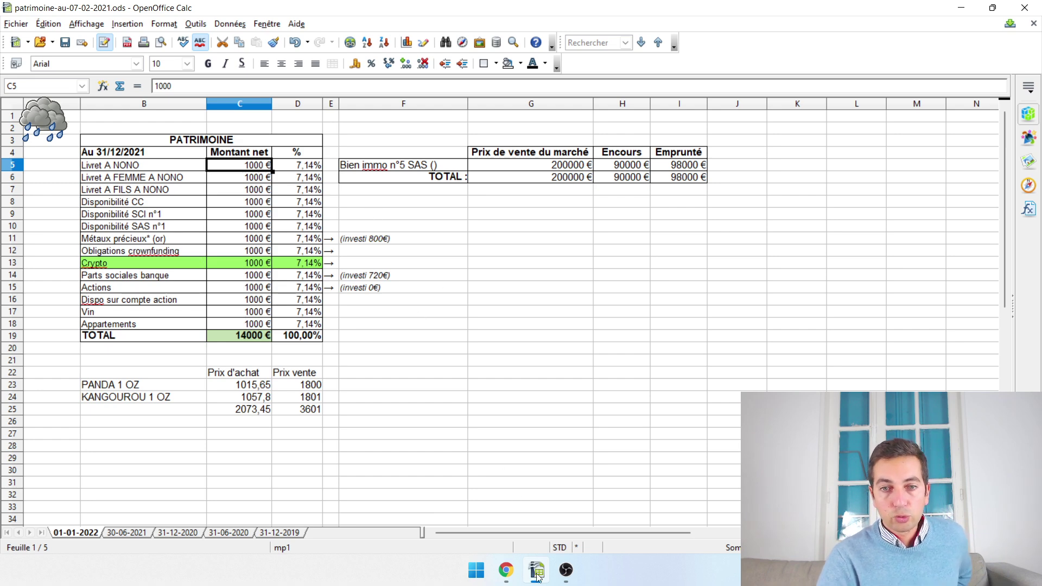
{"action": "mouse_move", "coordinate": [539, 576]}
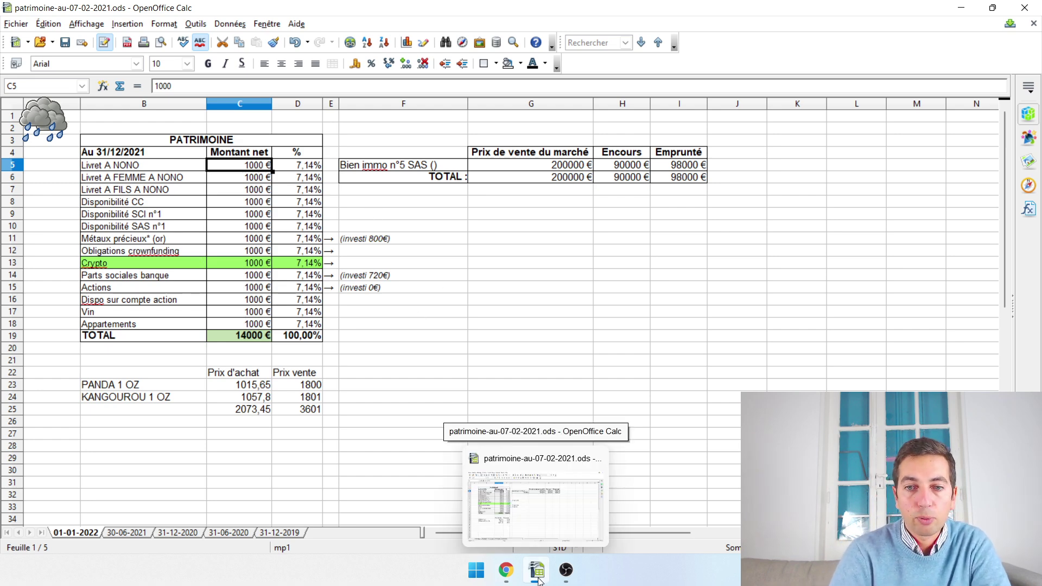
{"action": "left_click", "coordinate": [539, 580]}
{"action": "left_click", "coordinate": [256, 11]}
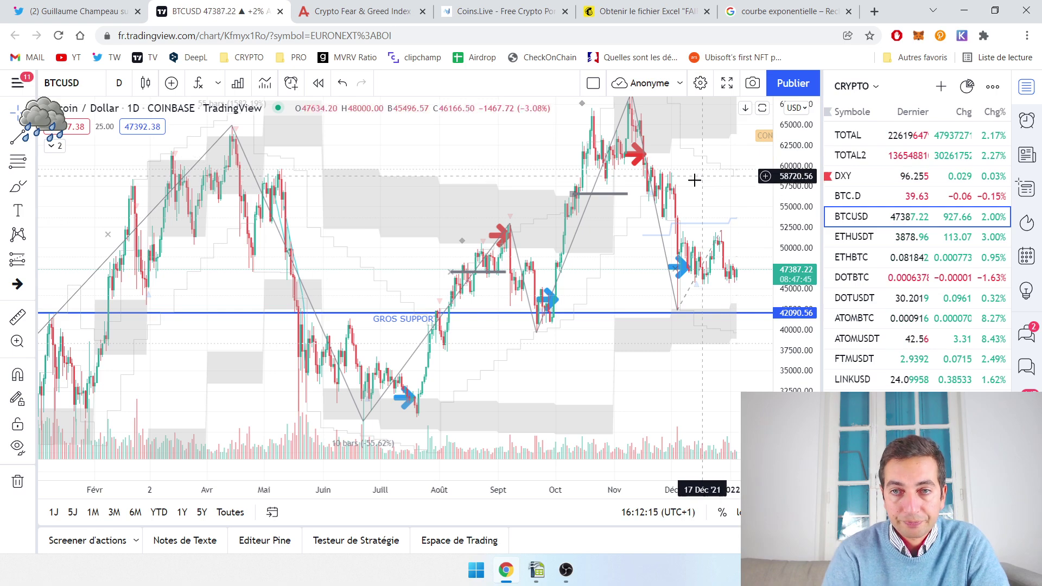
{"action": "left_click_drag", "start_coordinate": [744, 185], "coordinate": [695, 215]}
Switch to OBS and activate the ENREGISTREMENT Conférence scene.
{"action": "left_click", "coordinate": [565, 570]}
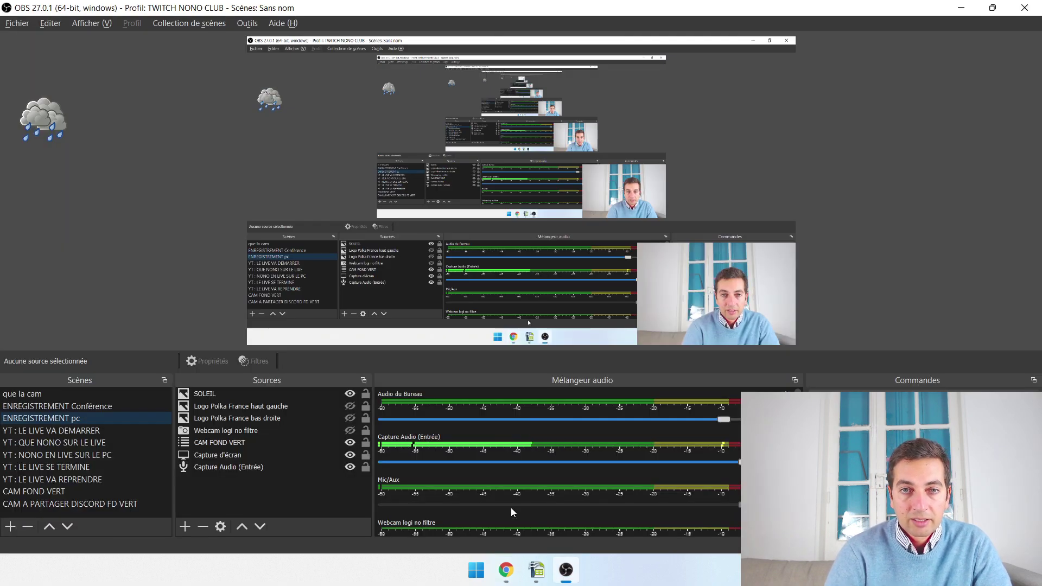
{"action": "left_click", "coordinate": [112, 406]}
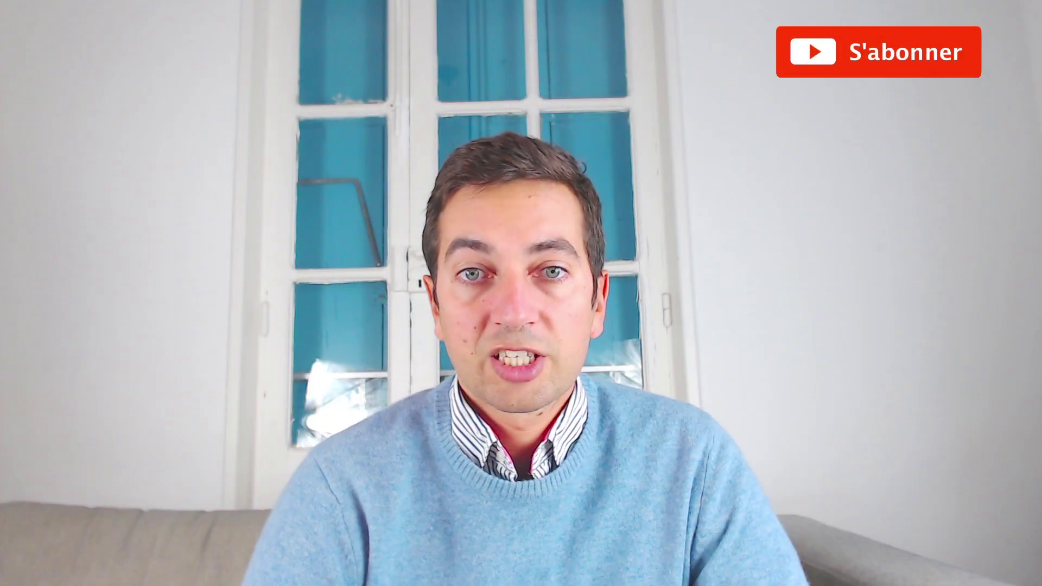